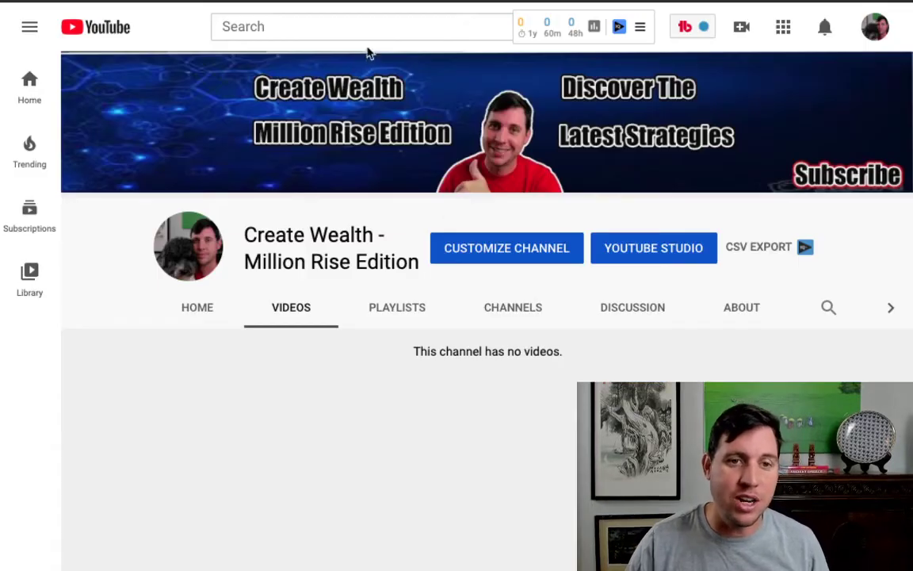
{"action": "left_click", "coordinate": [356, 31]}
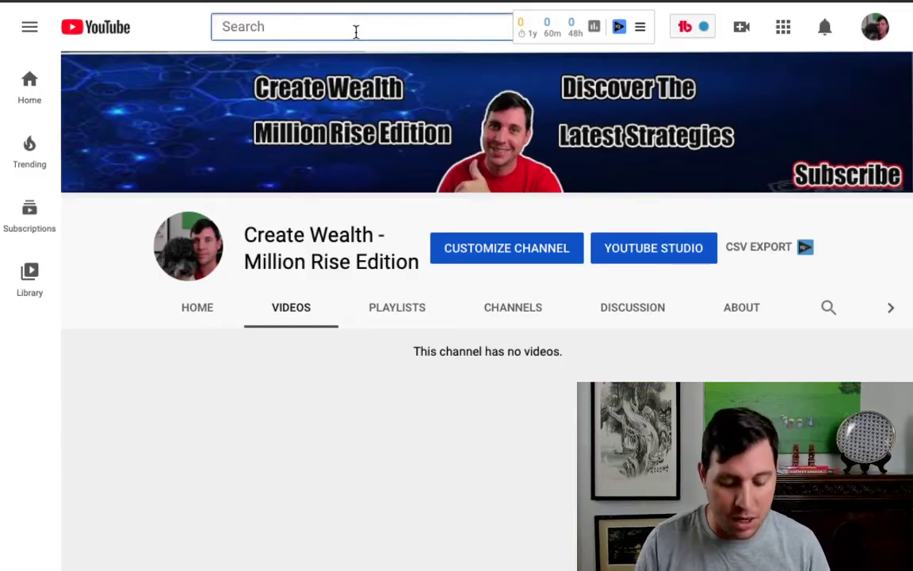
{"action": "type", "text": "how to use "}
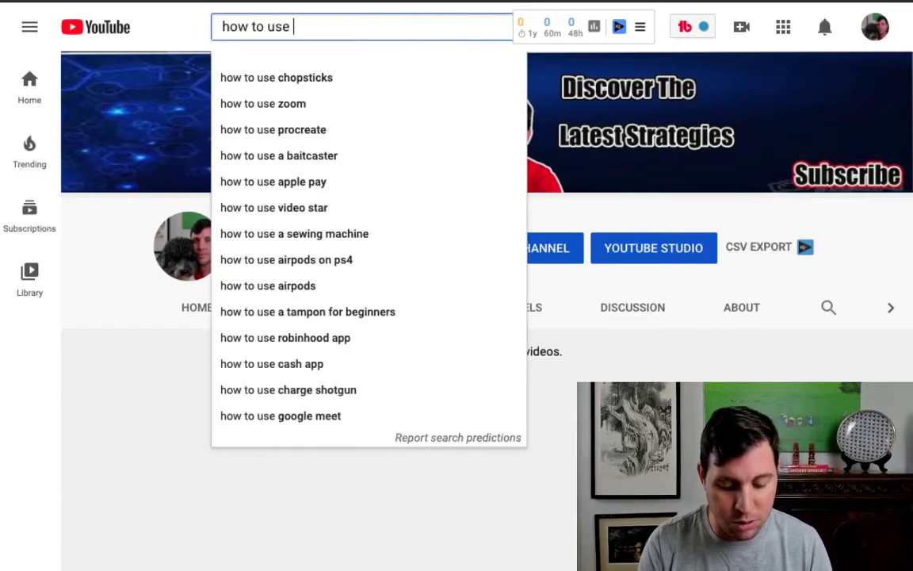
{"action": "type", "text": "video shot"}
{"action": "key", "text": "Return"}
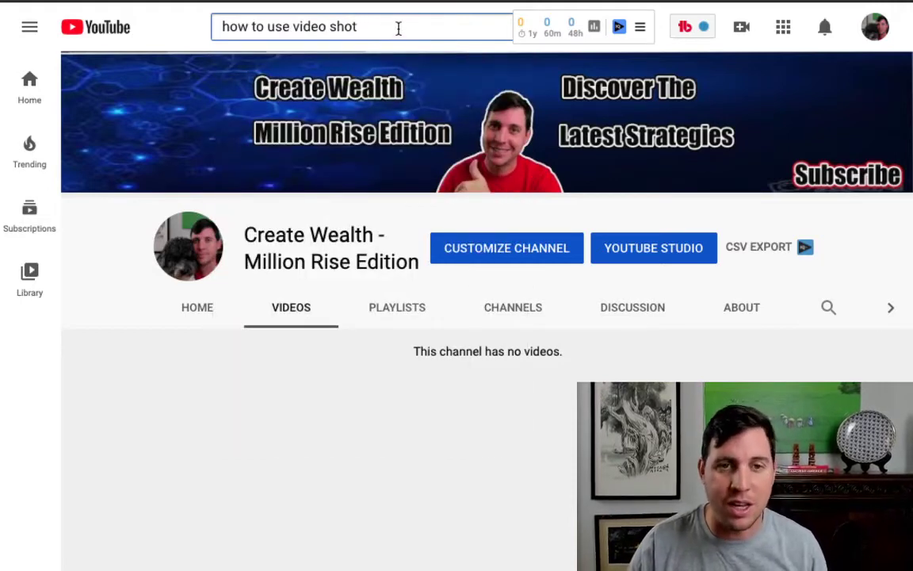
{"action": "key", "text": "ctrl+a"}
{"action": "key", "text": "BackSpace"}
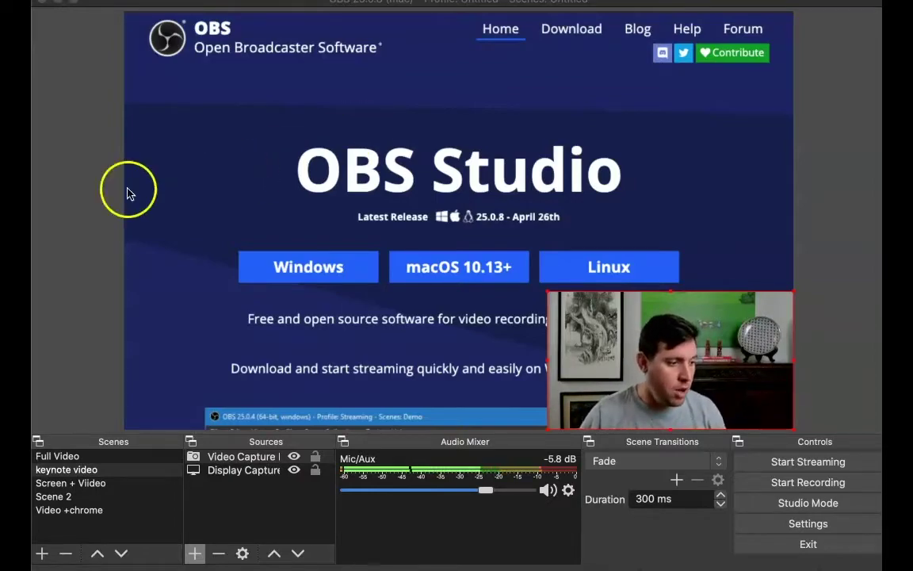
Switch back and forth between the Full Video and keynote video scenes.
{"action": "left_click", "coordinate": [63, 458]}
{"action": "left_click", "coordinate": [67, 457]}
{"action": "left_click", "coordinate": [68, 470]}
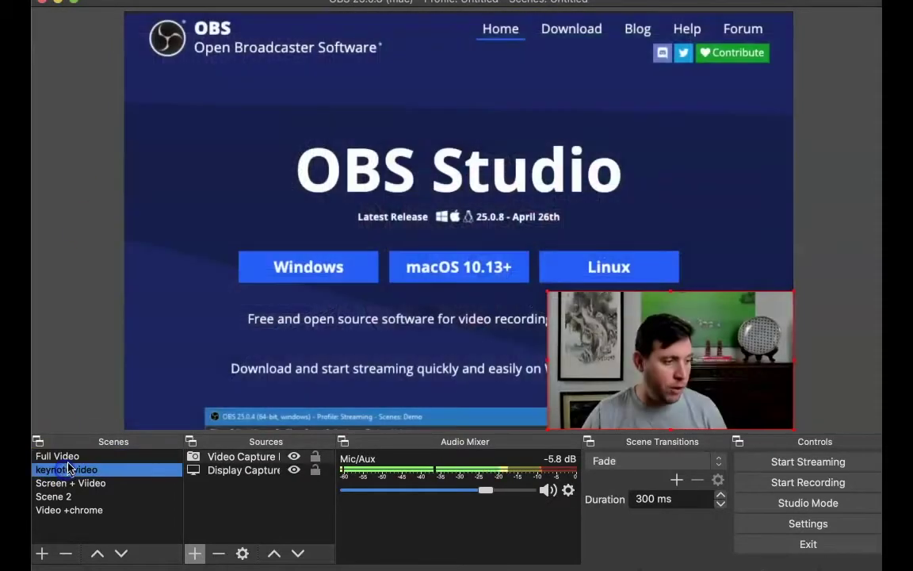
{"action": "left_click", "coordinate": [68, 458]}
{"action": "left_click", "coordinate": [69, 470]}
{"action": "left_click", "coordinate": [70, 458]}
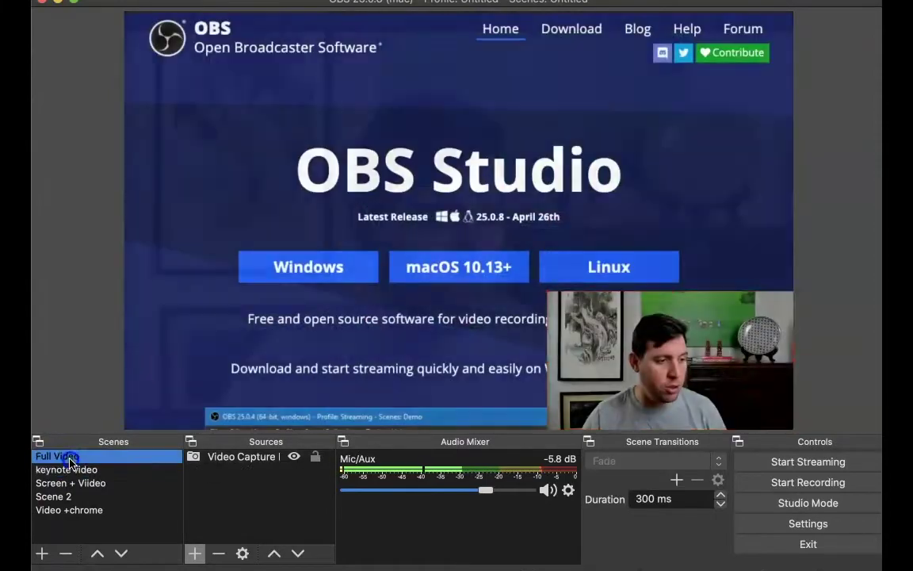
{"action": "left_click", "coordinate": [68, 469]}
{"action": "left_click", "coordinate": [69, 458]}
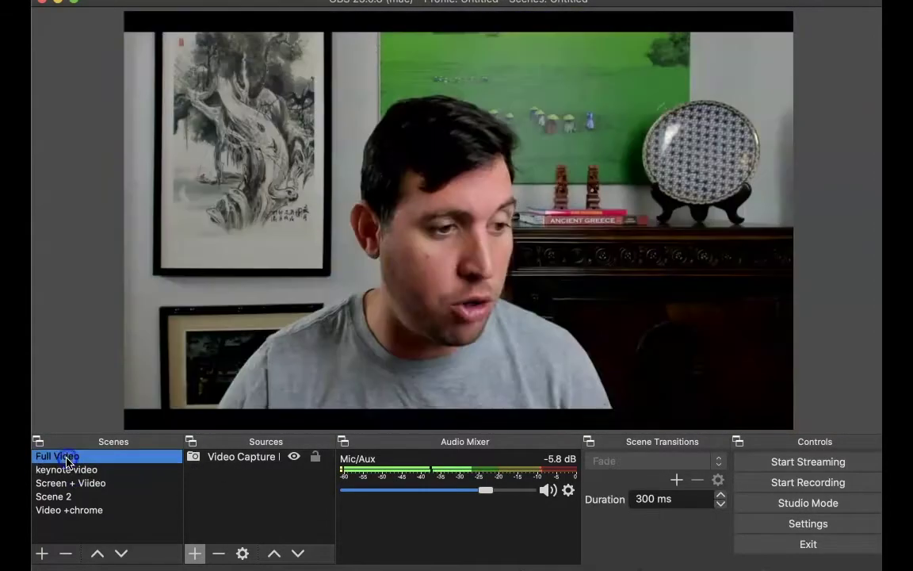
{"action": "left_click", "coordinate": [68, 469]}
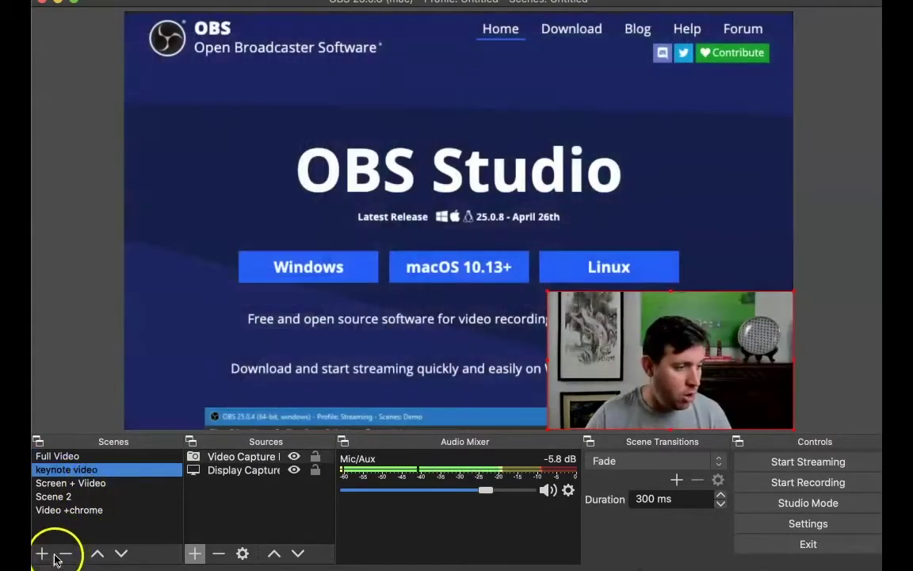
Add a new scene named 'test'.
{"action": "left_click", "coordinate": [42, 554]}
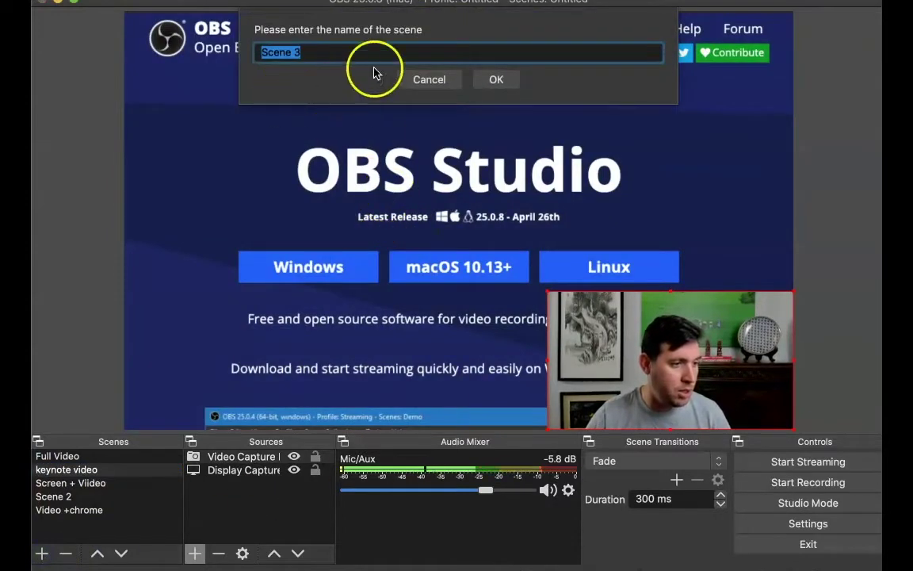
{"action": "type", "text": "test"}
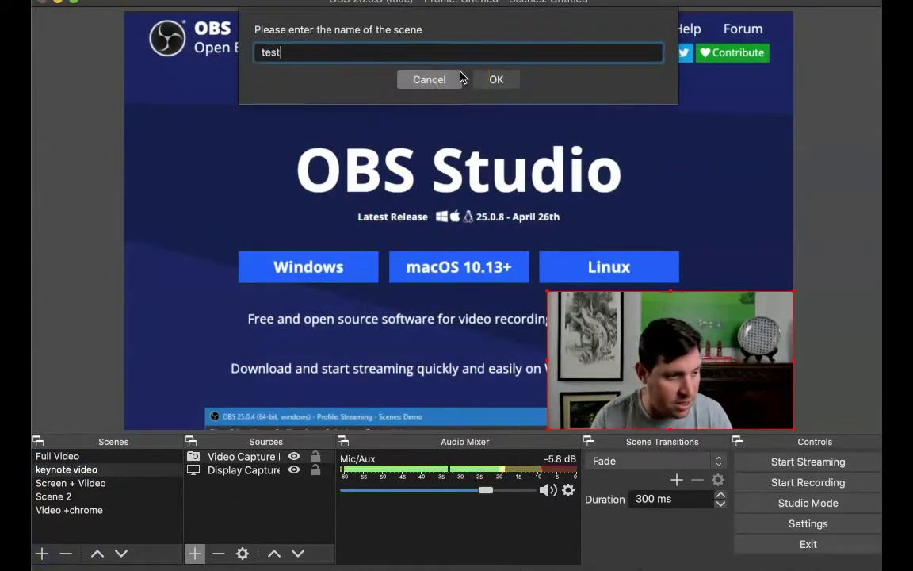
{"action": "left_click", "coordinate": [494, 79]}
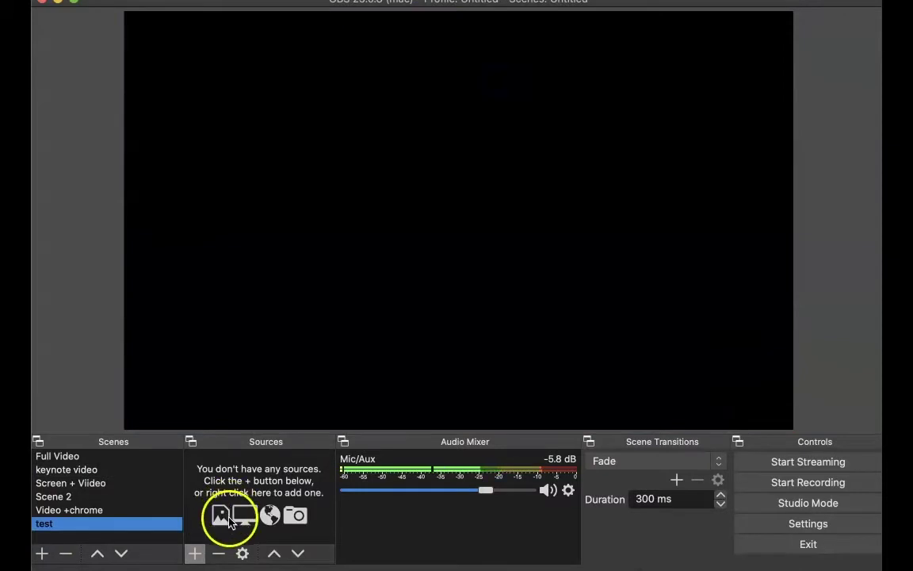
Add a Display Capture source set to capture display 1.
{"action": "left_click", "coordinate": [195, 553]}
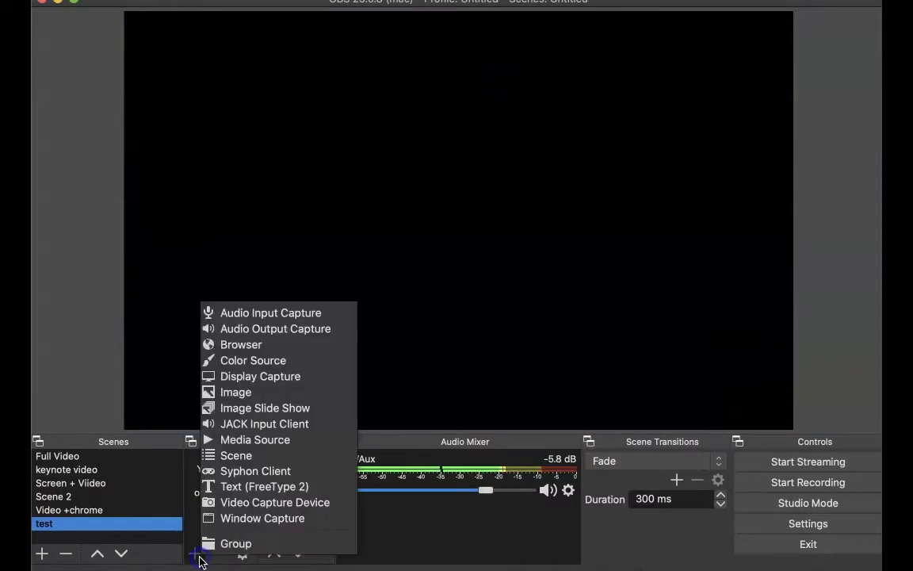
{"action": "left_click", "coordinate": [261, 377]}
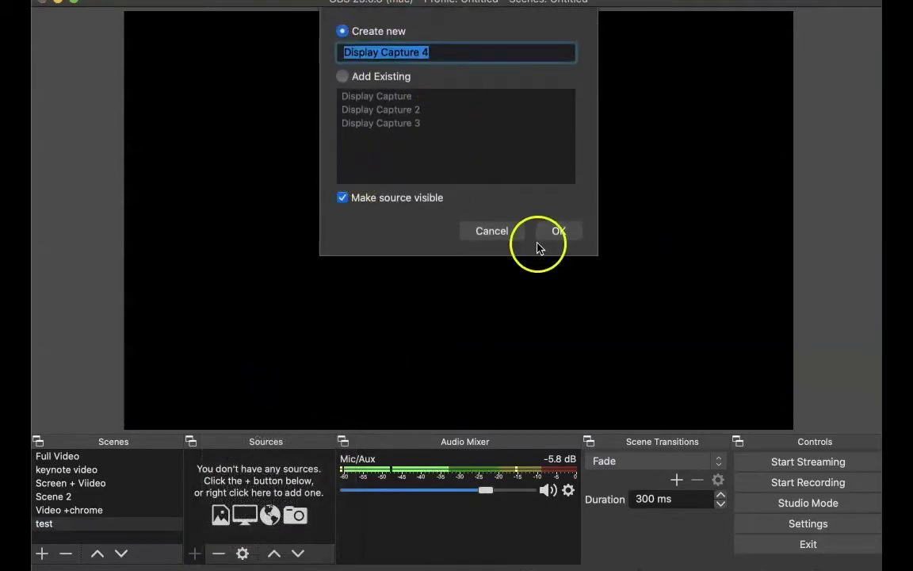
{"action": "left_click", "coordinate": [559, 231]}
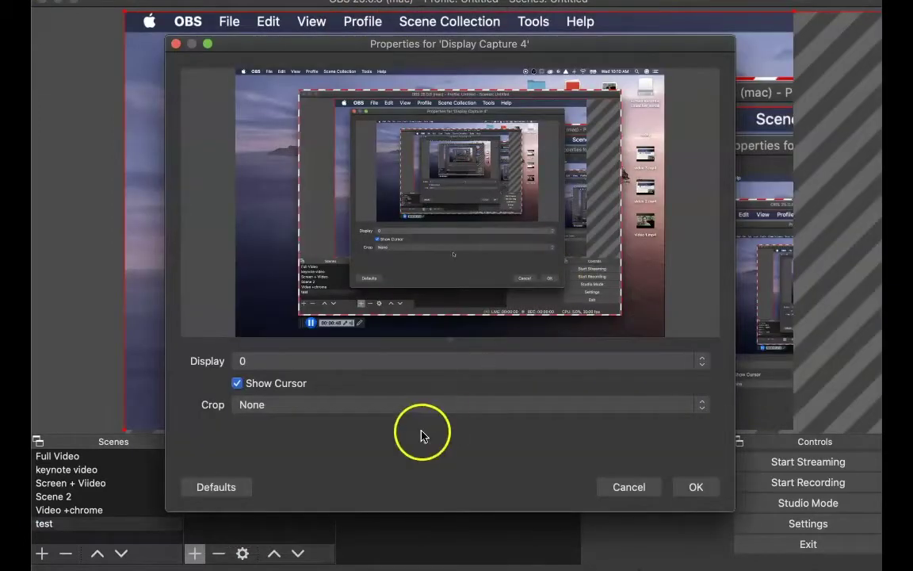
{"action": "left_click", "coordinate": [405, 367]}
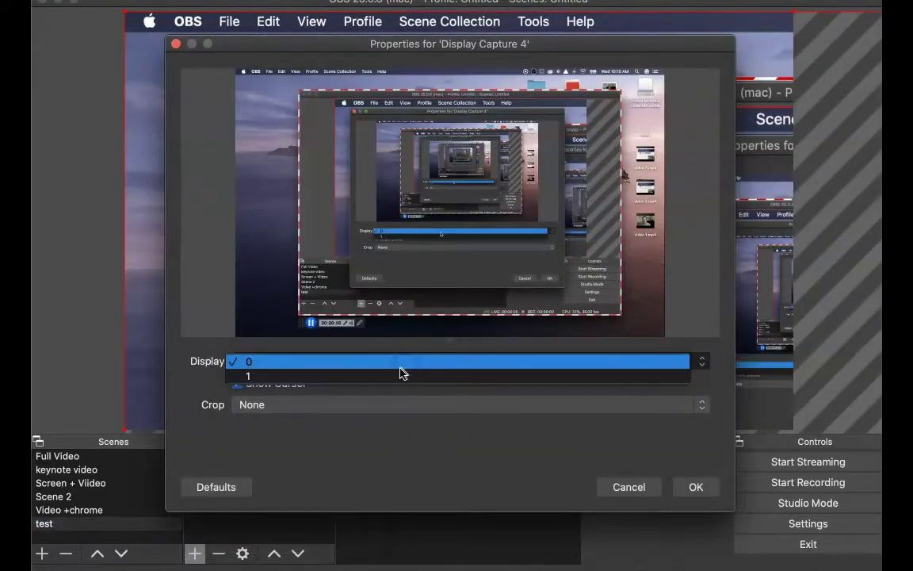
{"action": "key", "text": "Up"}
{"action": "left_click", "coordinate": [401, 379]}
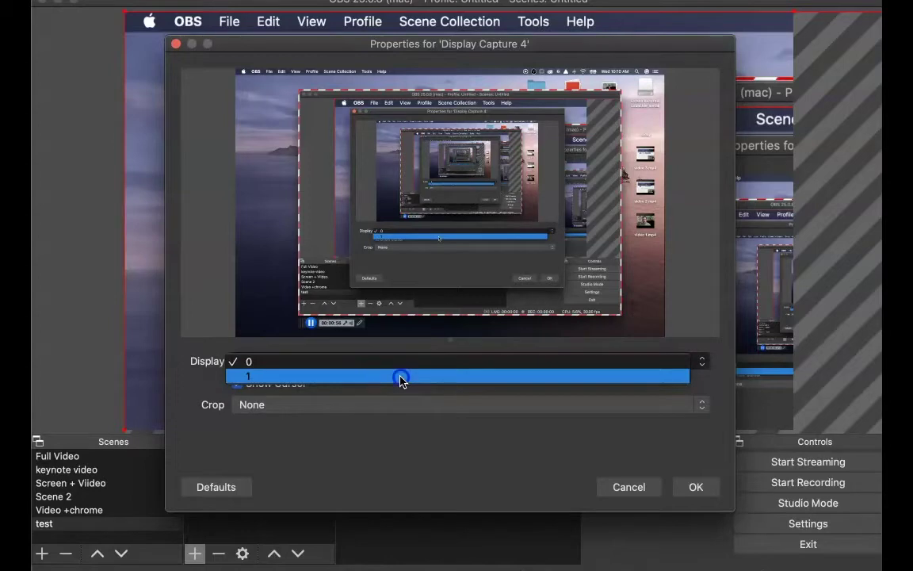
{"action": "left_click", "coordinate": [400, 378]}
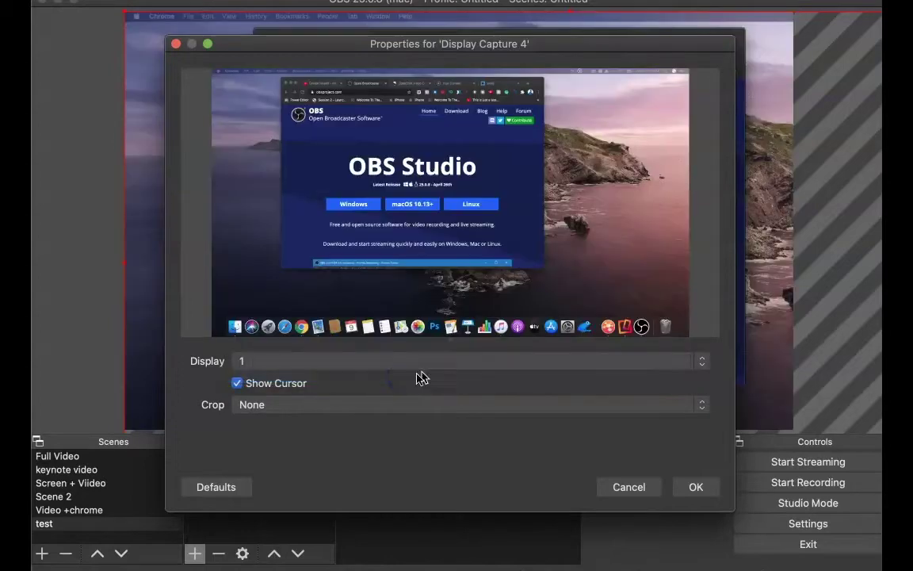
{"action": "left_click", "coordinate": [702, 491]}
Reposition and scale the display capture so the browser fills the canvas.
{"action": "mouse_move", "coordinate": [489, 204]}
{"action": "left_mouse_down"}
{"action": "mouse_move", "coordinate": [401, 210]}
{"action": "mouse_move", "coordinate": [617, 194]}
{"action": "mouse_move", "coordinate": [420, 226]}
{"action": "mouse_move", "coordinate": [438, 194]}
{"action": "mouse_move", "coordinate": [509, 232]}
{"action": "mouse_move", "coordinate": [487, 208]}
{"action": "mouse_move", "coordinate": [493, 214]}
{"action": "left_mouse_up"}
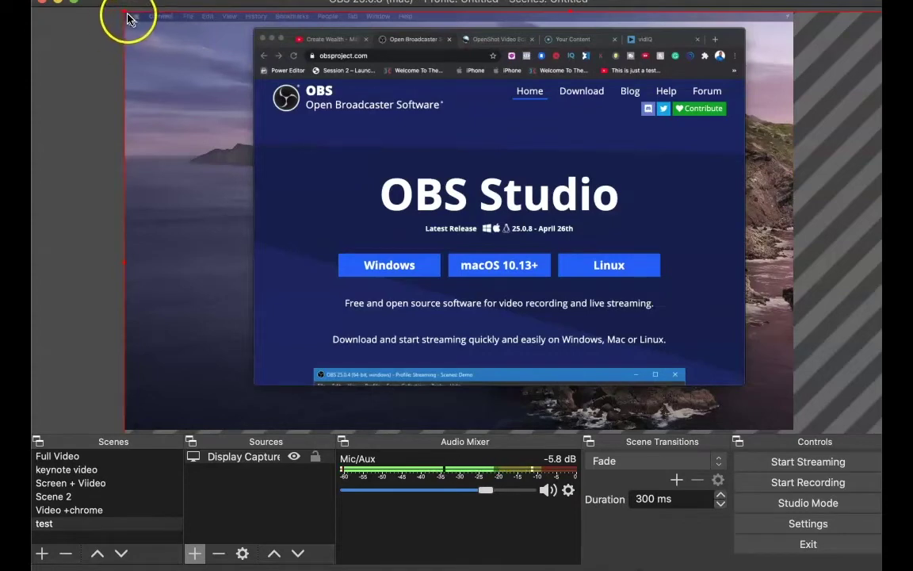
{"action": "left_click_drag", "start_coordinate": [127, 16], "coordinate": [421, 139]}
{"action": "left_click_drag", "start_coordinate": [545, 214], "coordinate": [333, 95]}
{"action": "left_click", "coordinate": [255, 77]}
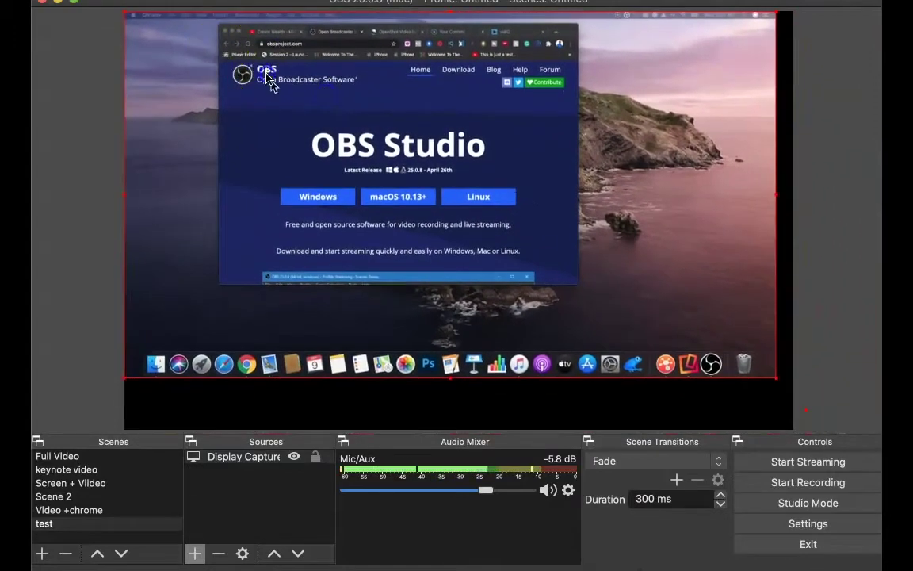
{"action": "left_click", "coordinate": [190, 50]}
{"action": "left_click_drag", "start_coordinate": [203, 90], "coordinate": [0, 0]}
{"action": "left_click", "coordinate": [676, 320]}
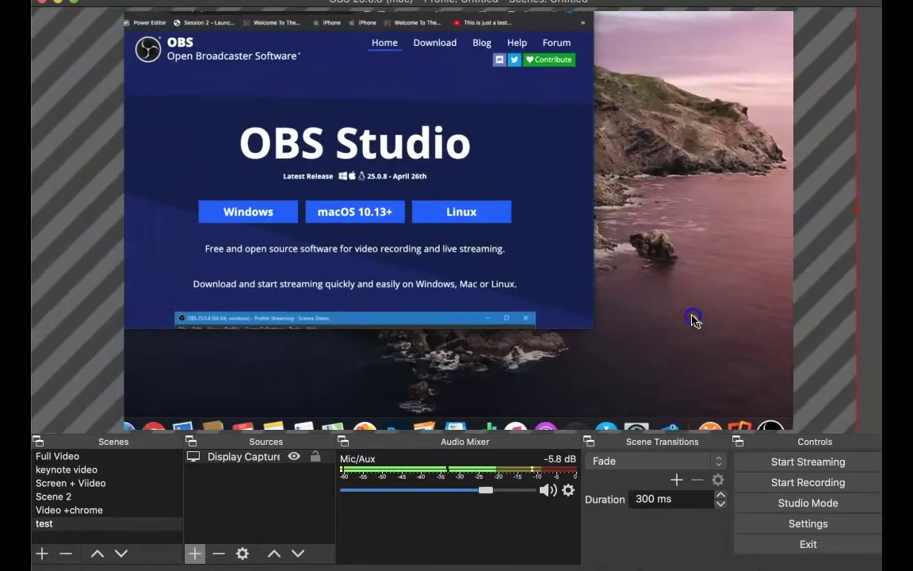
{"action": "left_click_drag", "start_coordinate": [692, 320], "coordinate": [619, 265]}
{"action": "left_click", "coordinate": [786, 398]}
{"action": "left_click_drag", "start_coordinate": [787, 398], "coordinate": [912, 567]}
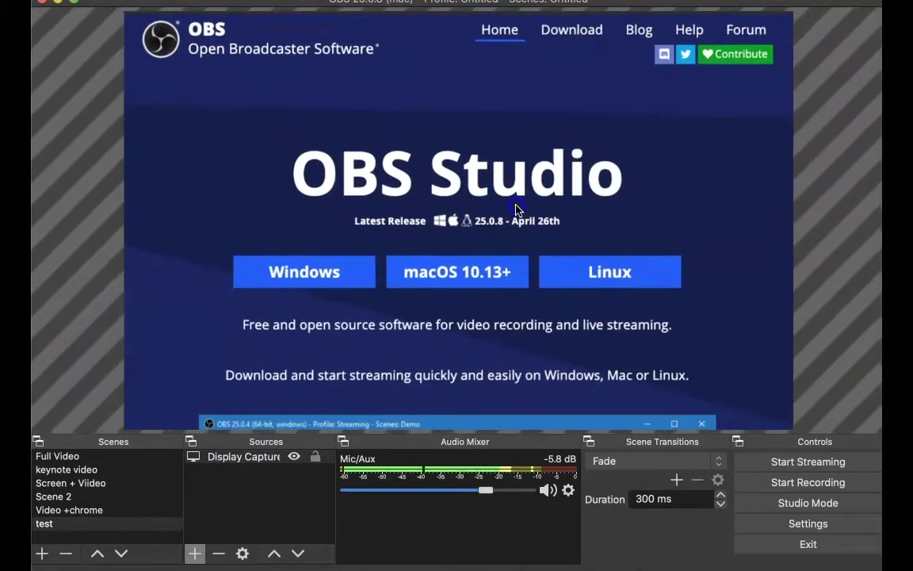
{"action": "left_click_drag", "start_coordinate": [754, 211], "coordinate": [725, 293]}
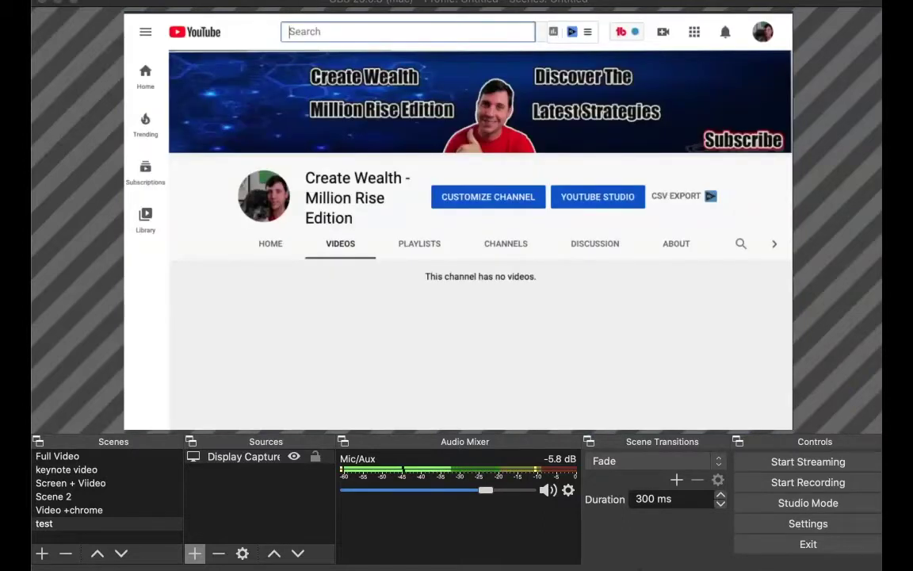
Add a Logitech BRIO video capture source and shrink it into the lower-right corner.
{"action": "left_click", "coordinate": [194, 554]}
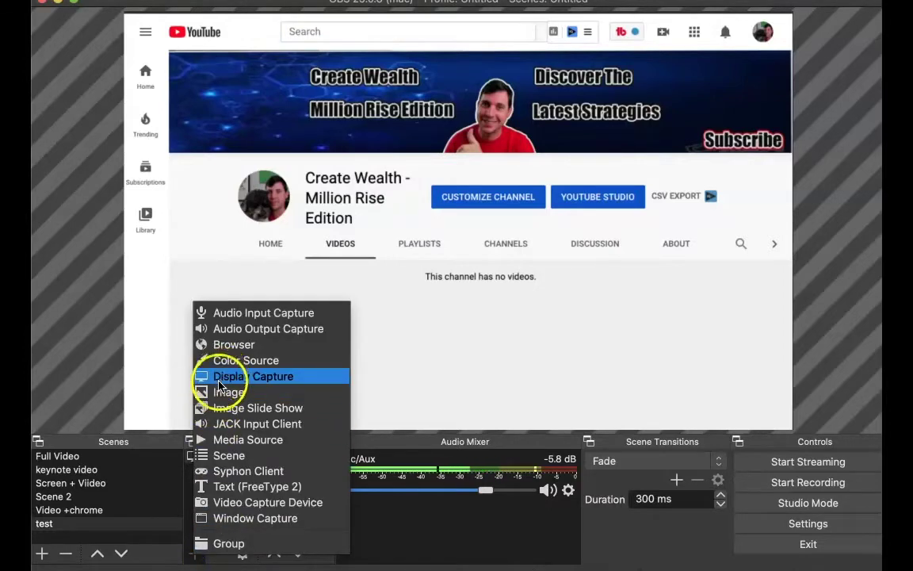
{"action": "left_click", "coordinate": [236, 501]}
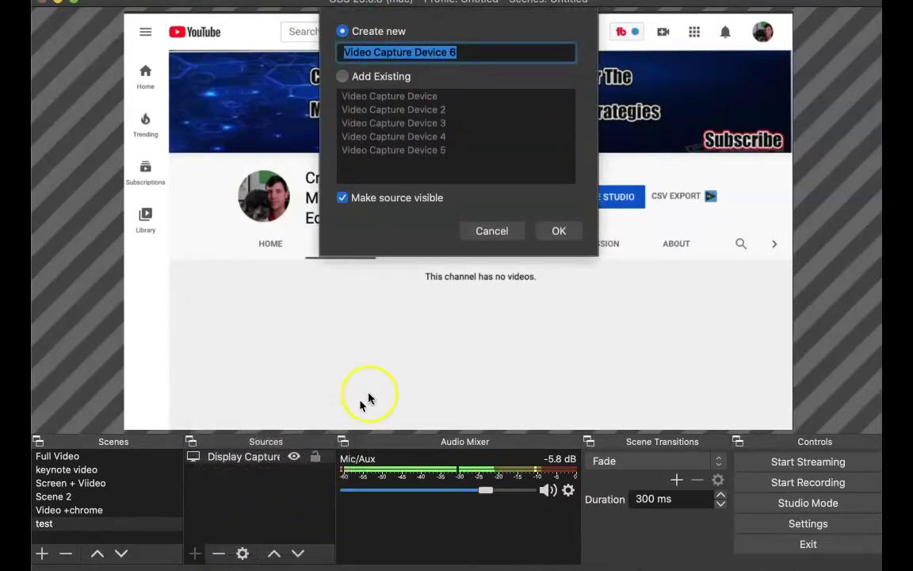
{"action": "left_click", "coordinate": [564, 232]}
{"action": "left_click", "coordinate": [450, 359]}
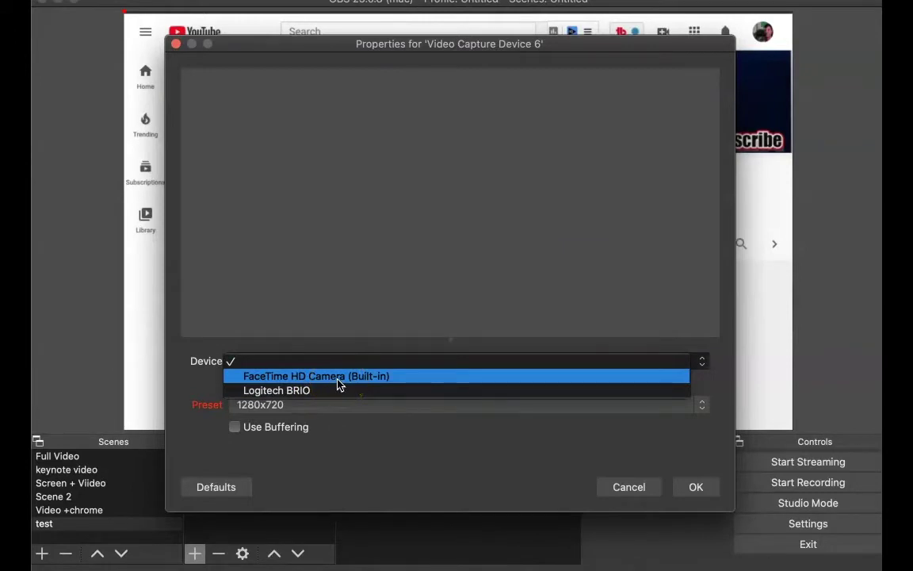
{"action": "left_click", "coordinate": [332, 390]}
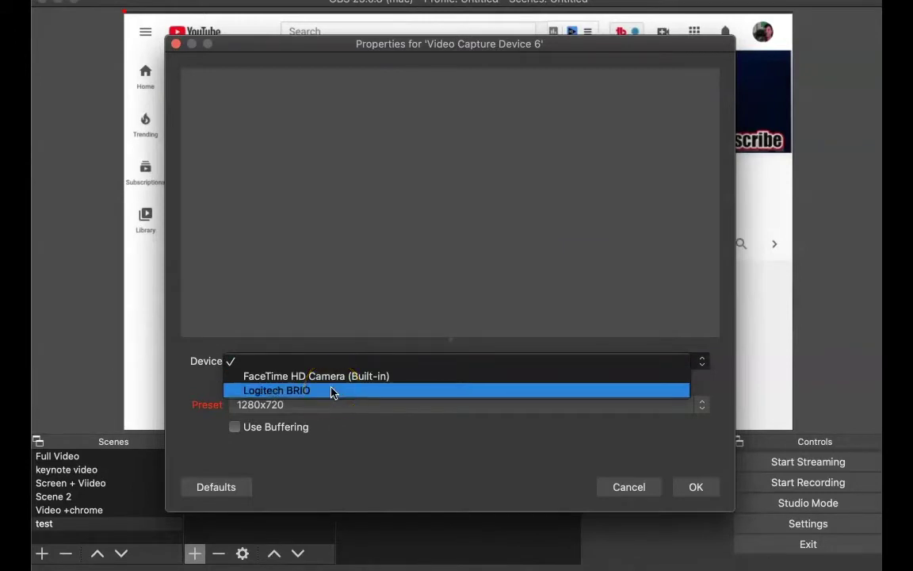
{"action": "left_click", "coordinate": [332, 390]}
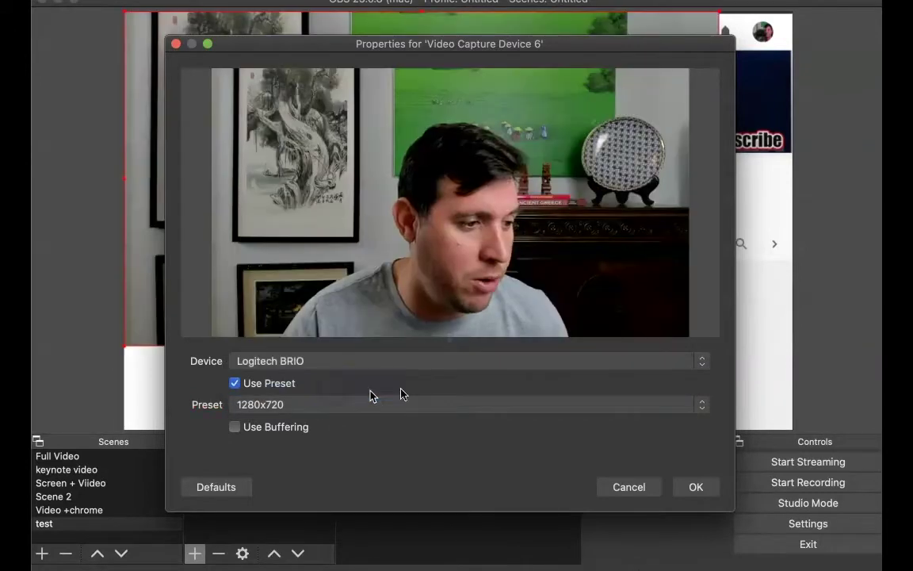
{"action": "left_click", "coordinate": [693, 487]}
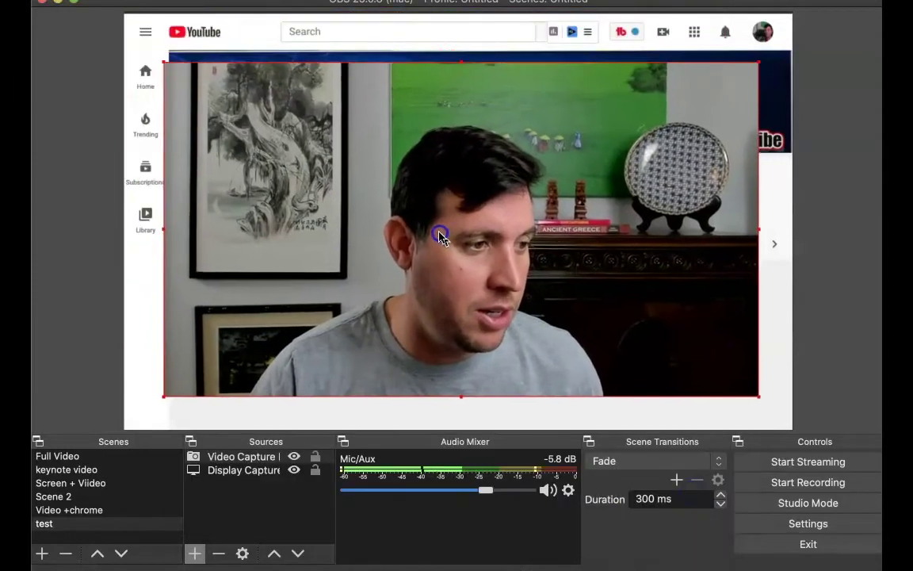
{"action": "left_click_drag", "start_coordinate": [440, 236], "coordinate": [444, 240]}
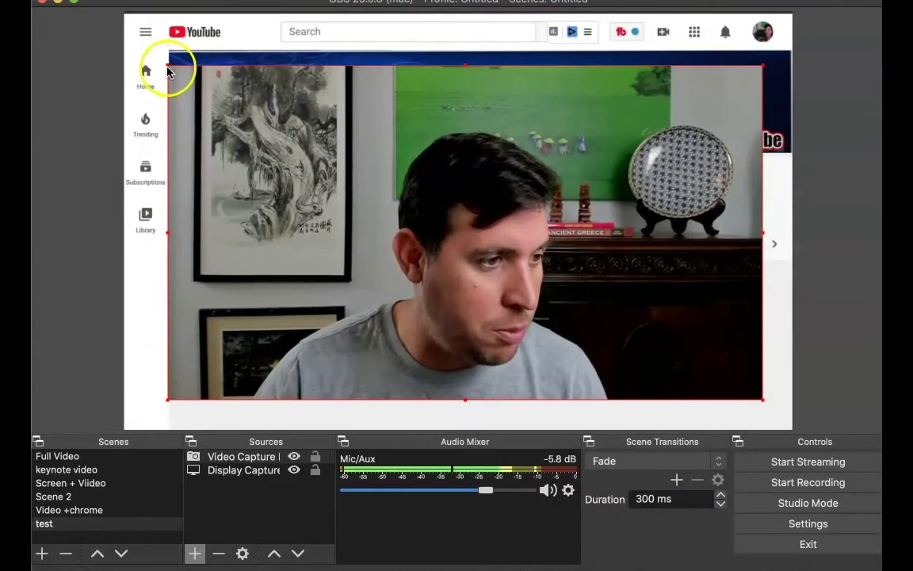
{"action": "left_click_drag", "start_coordinate": [167, 71], "coordinate": [691, 342]}
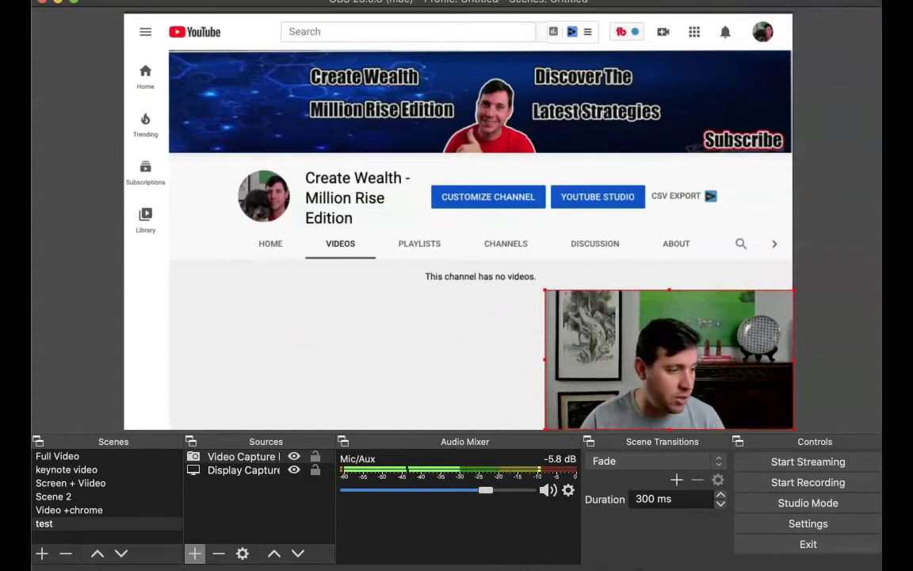
Glance at the Full Video and test scenes, then add a scene named 'test 1'.
{"action": "left_click", "coordinate": [59, 457]}
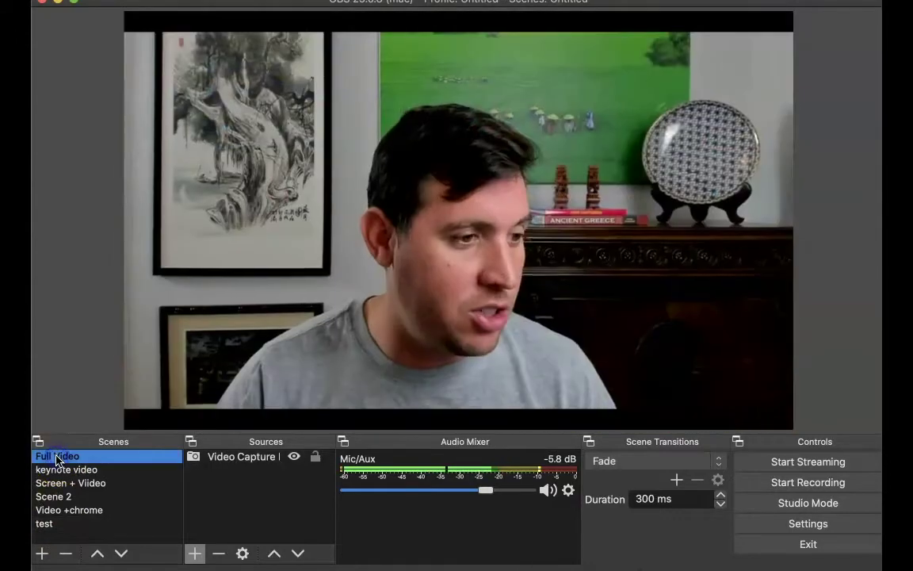
{"action": "left_click", "coordinate": [73, 523]}
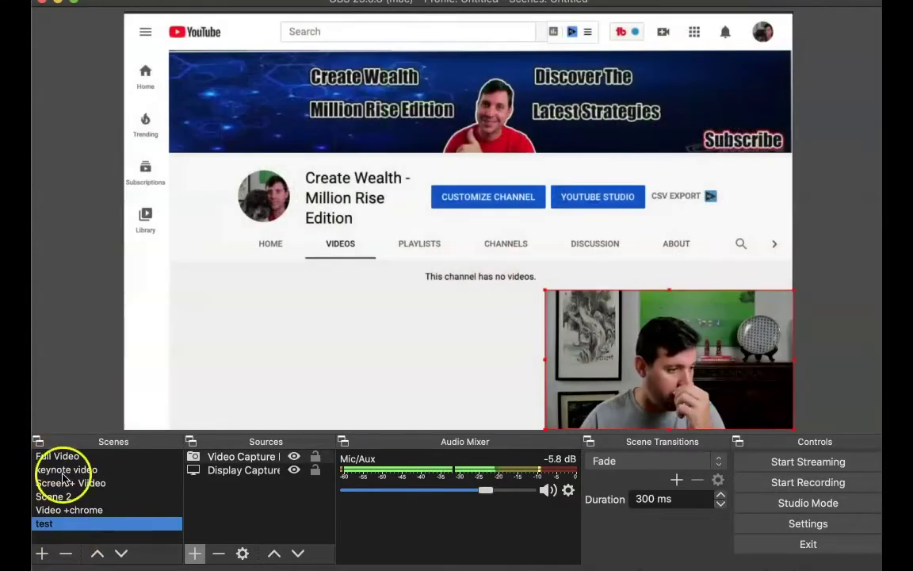
{"action": "left_click", "coordinate": [42, 554]}
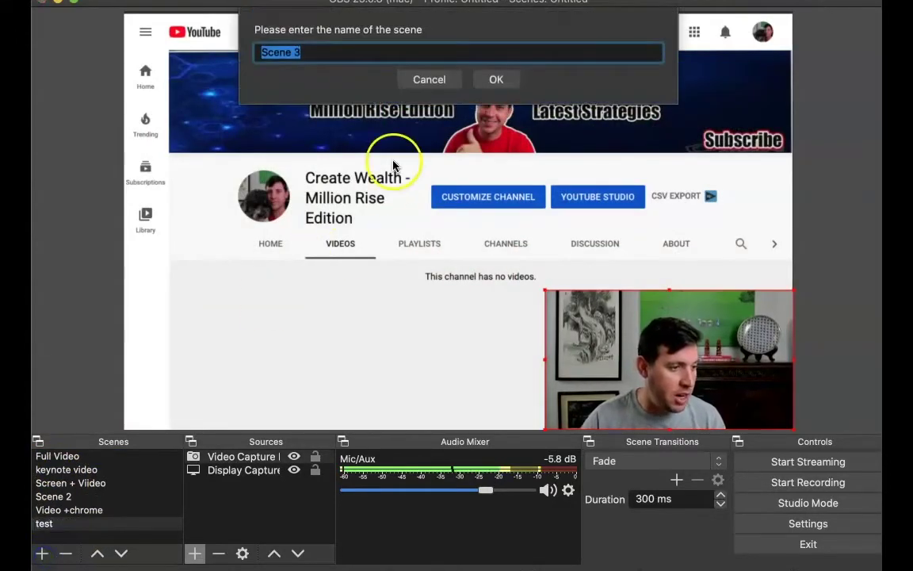
{"action": "type", "text": "test 1"}
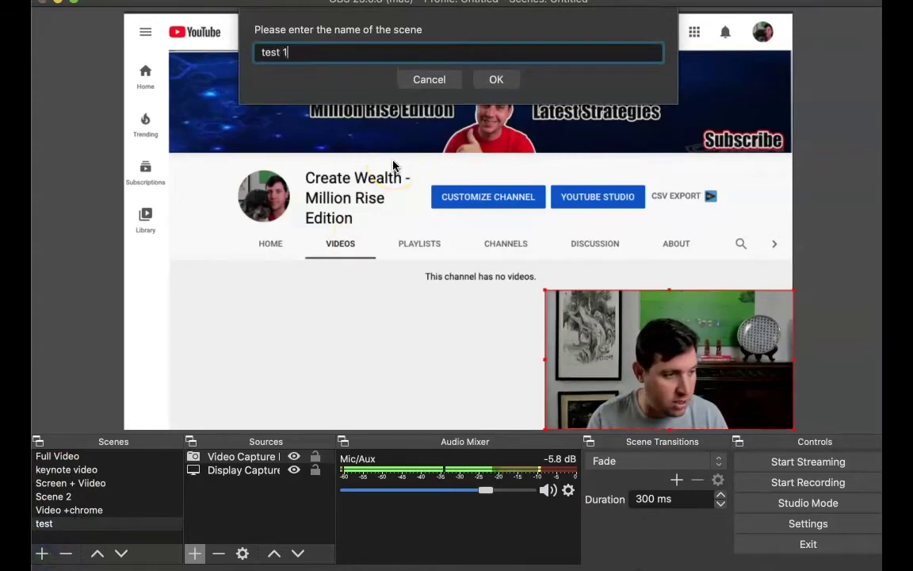
{"action": "key", "text": "Return"}
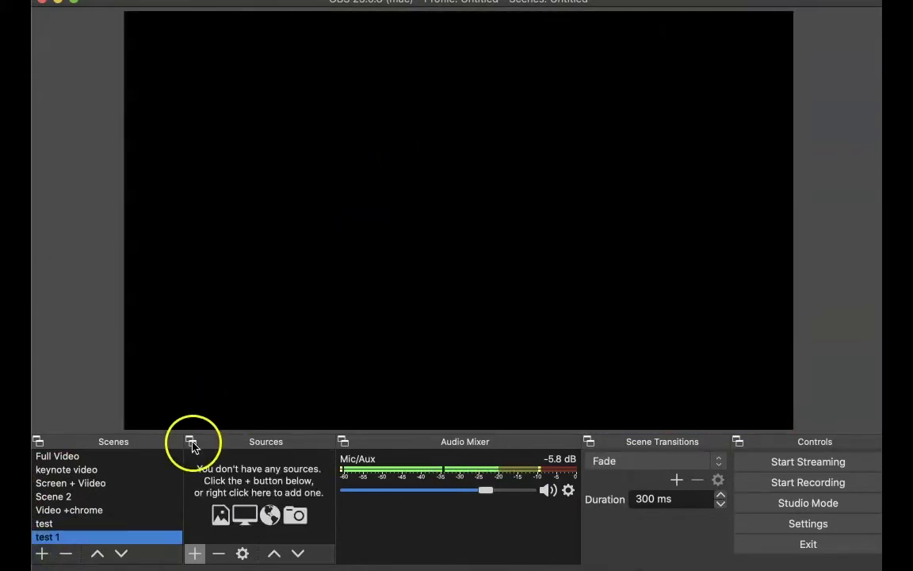
Add a Logitech BRIO video capture source and stretch it to fill the frame.
{"action": "left_click", "coordinate": [194, 553]}
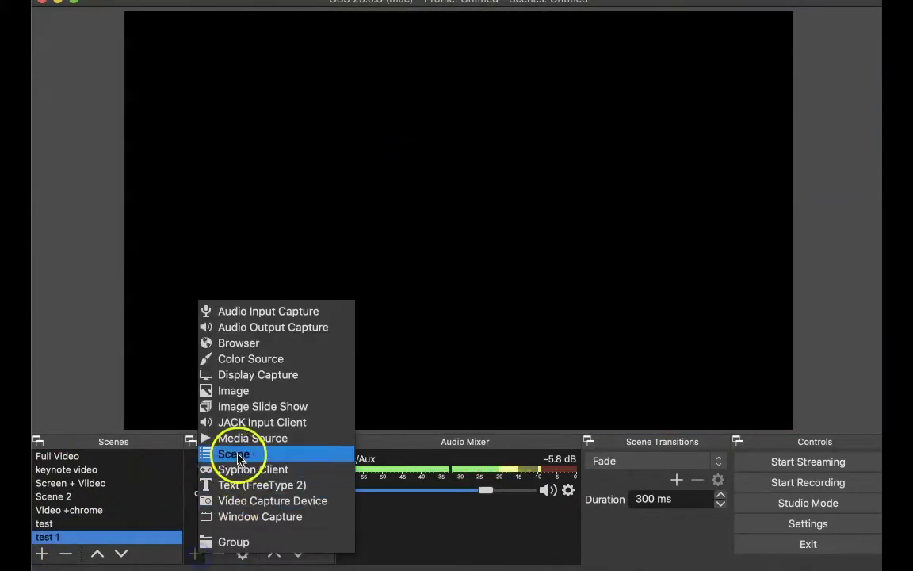
{"action": "left_click", "coordinate": [231, 501]}
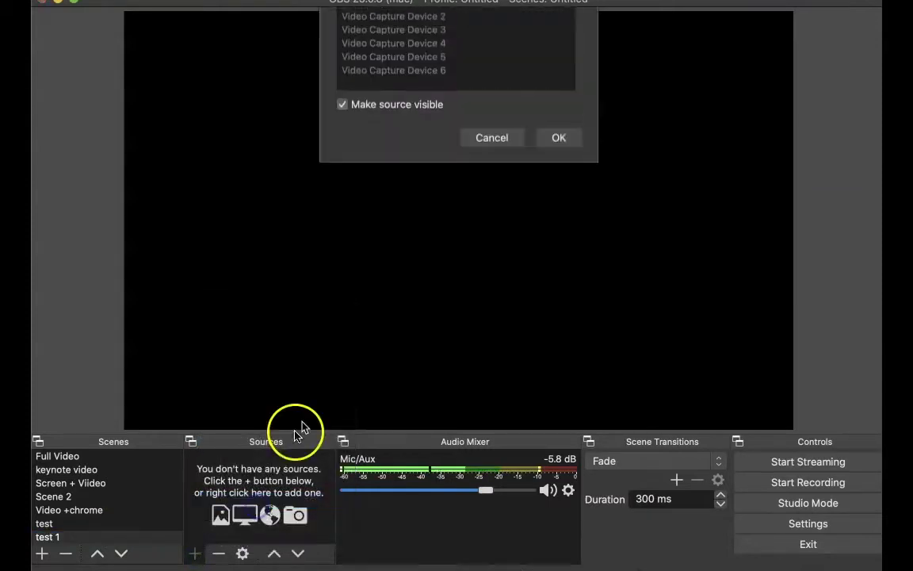
{"action": "left_click", "coordinate": [557, 231]}
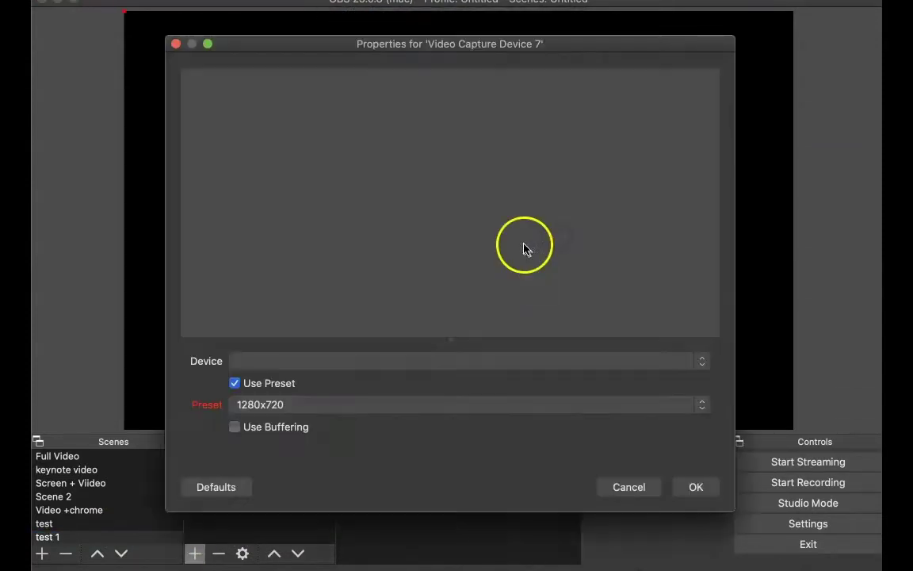
{"action": "left_click", "coordinate": [444, 362]}
{"action": "left_click", "coordinate": [418, 390]}
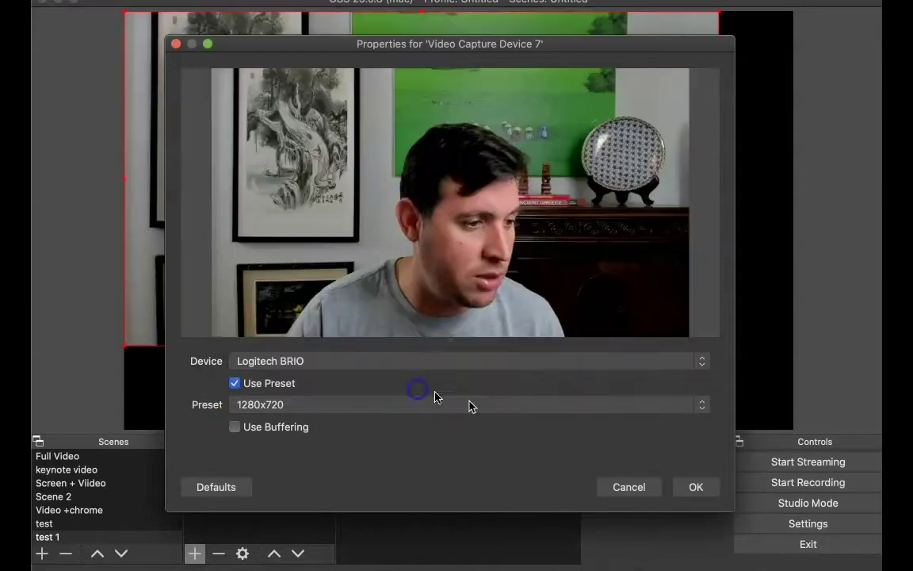
{"action": "left_click", "coordinate": [691, 488]}
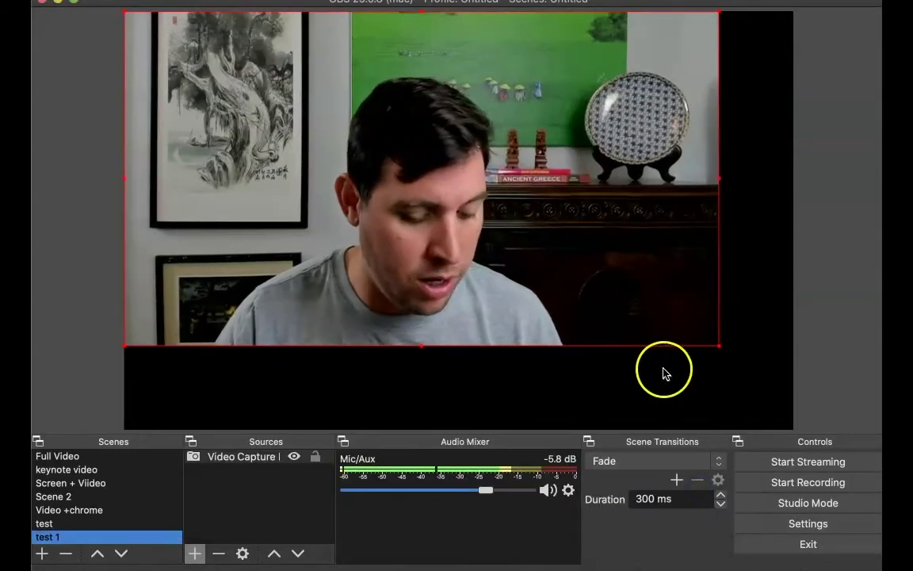
{"action": "left_click_drag", "start_coordinate": [718, 346], "coordinate": [717, 389]}
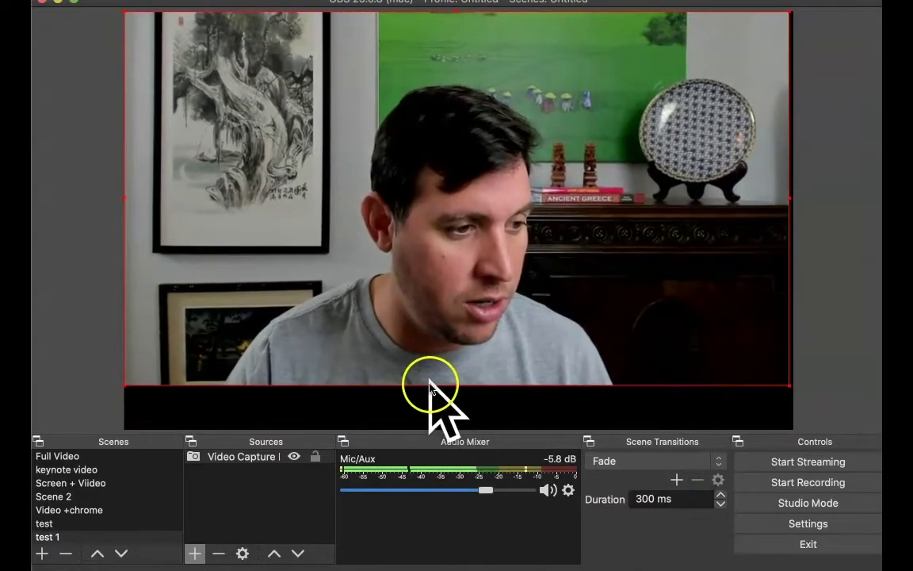
{"action": "left_click_drag", "start_coordinate": [457, 386], "coordinate": [464, 429]}
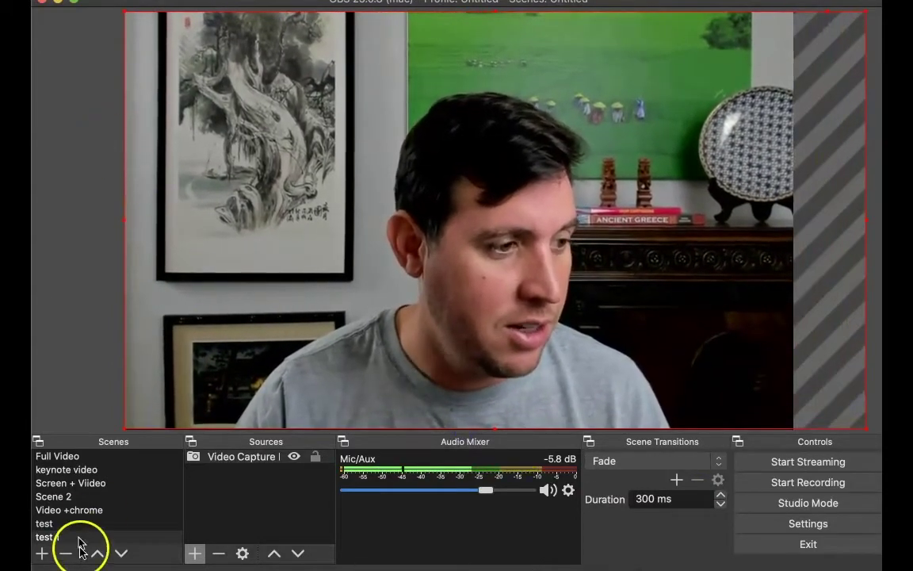
Alternate between the 'test' and 'test 1' scenes, ending on 'test'.
{"action": "left_click", "coordinate": [48, 523]}
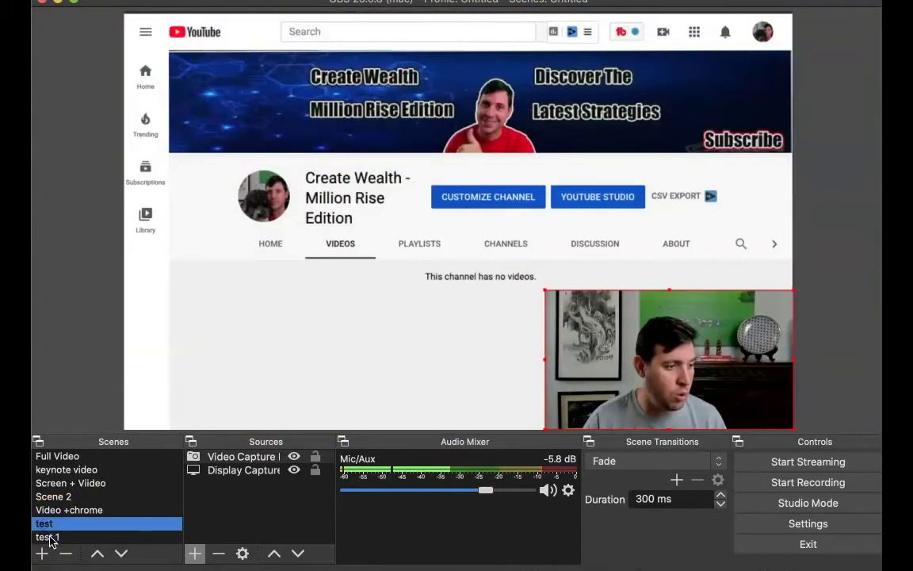
{"action": "left_click", "coordinate": [47, 537]}
{"action": "left_click", "coordinate": [49, 523]}
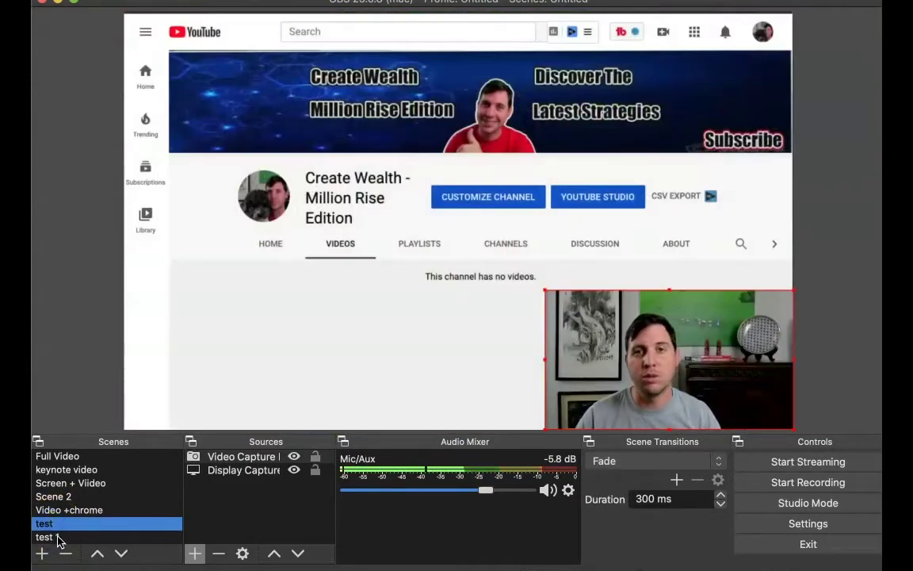
{"action": "left_click", "coordinate": [55, 538]}
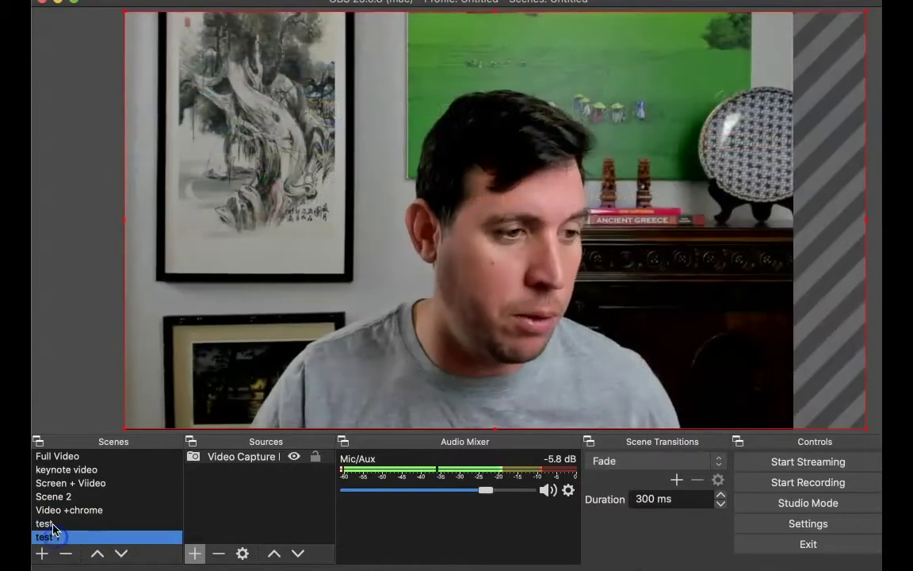
{"action": "left_click", "coordinate": [51, 524]}
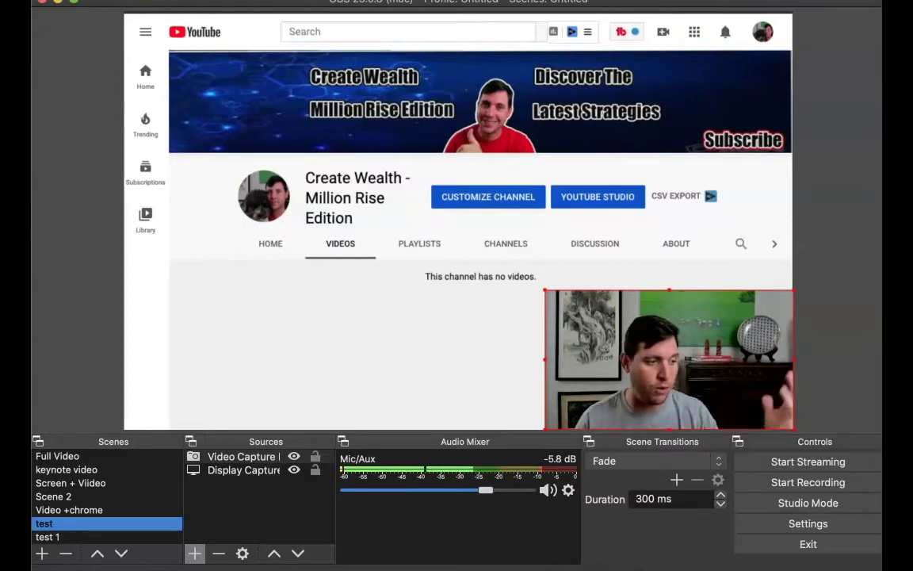
Alternate between 'test 1' and 'test', settling on the 'test' scene.
{"action": "left_click", "coordinate": [51, 536]}
{"action": "left_click", "coordinate": [51, 525]}
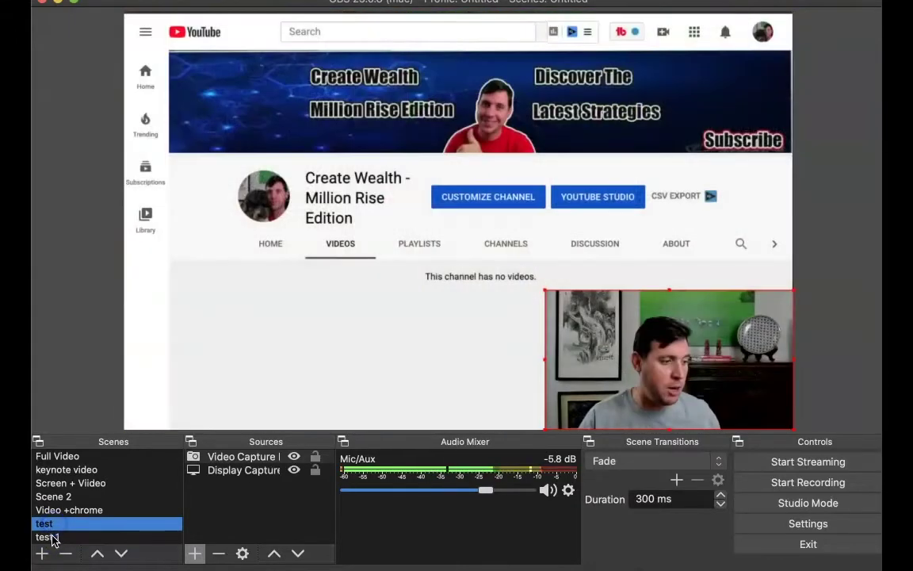
{"action": "left_click", "coordinate": [50, 537]}
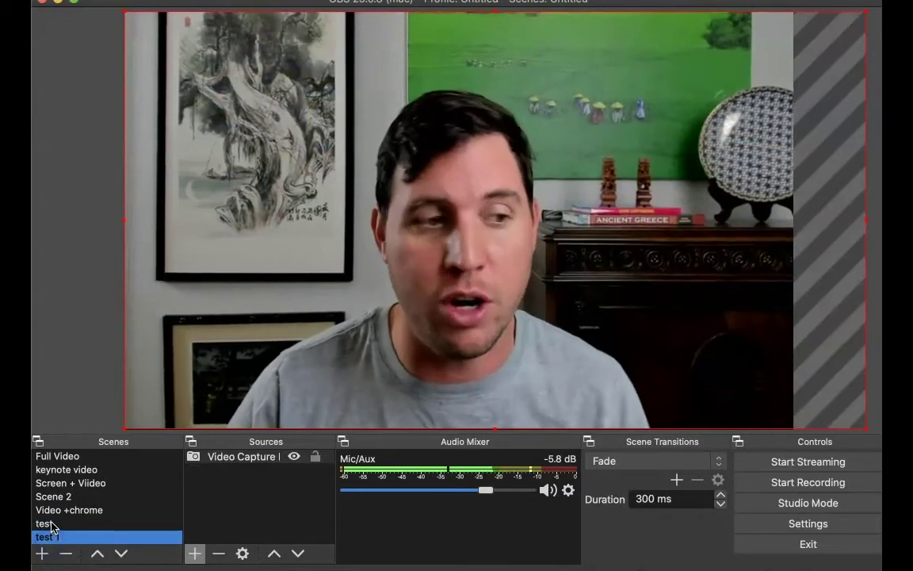
{"action": "left_click", "coordinate": [51, 525]}
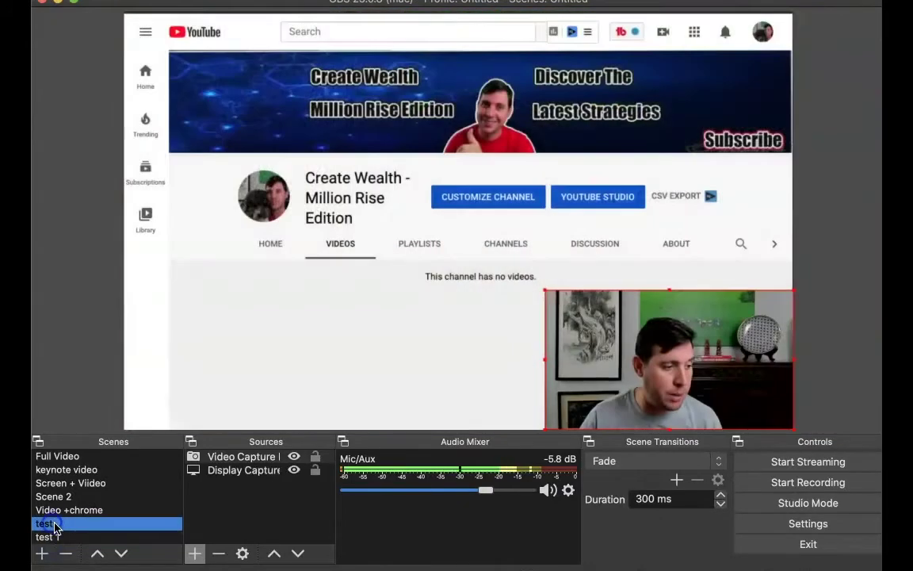
Hide and reshow the webcam and display capture sources, leaving both visible.
{"action": "left_click", "coordinate": [294, 457]}
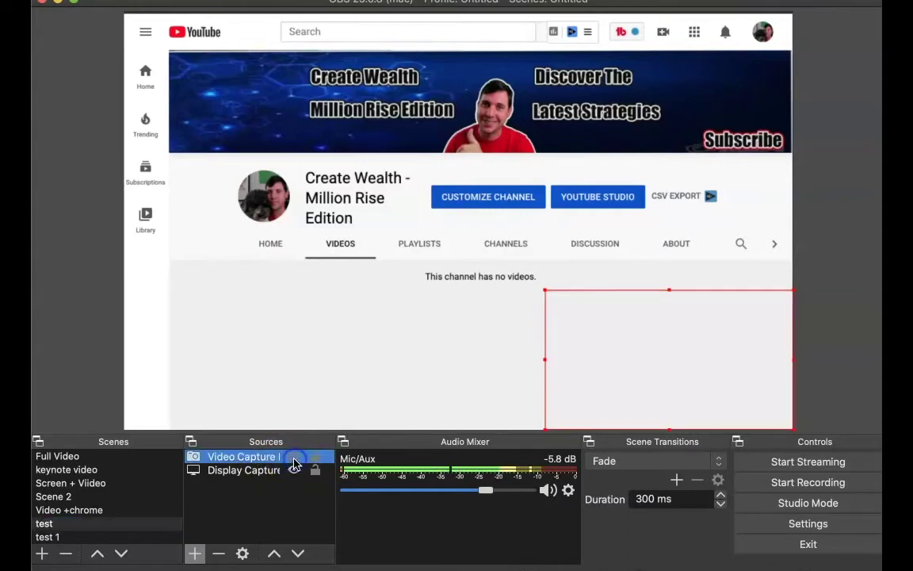
{"action": "left_click", "coordinate": [294, 457]}
{"action": "left_click", "coordinate": [294, 457]}
{"action": "left_click", "coordinate": [295, 457]}
{"action": "left_click", "coordinate": [294, 457]}
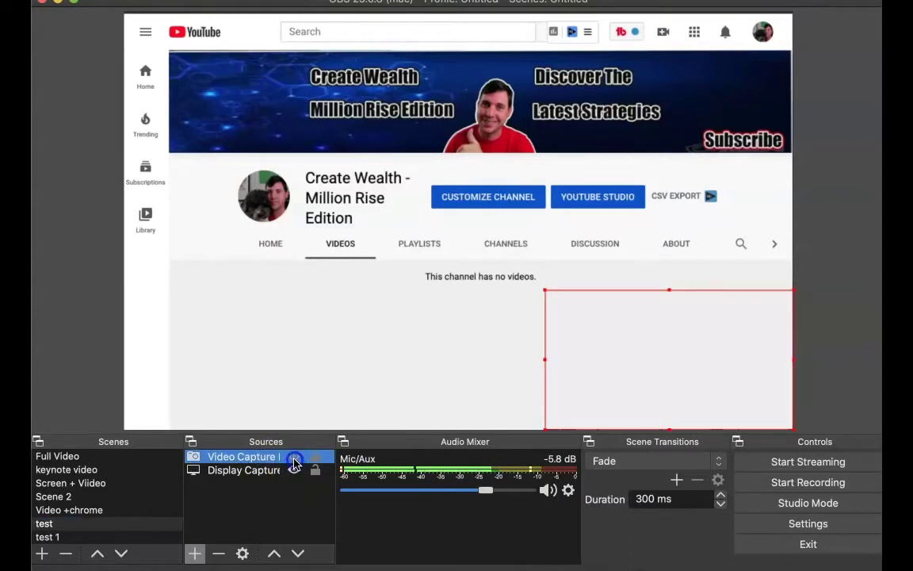
{"action": "left_click", "coordinate": [294, 458]}
{"action": "left_click", "coordinate": [294, 470]}
{"action": "left_click", "coordinate": [294, 472]}
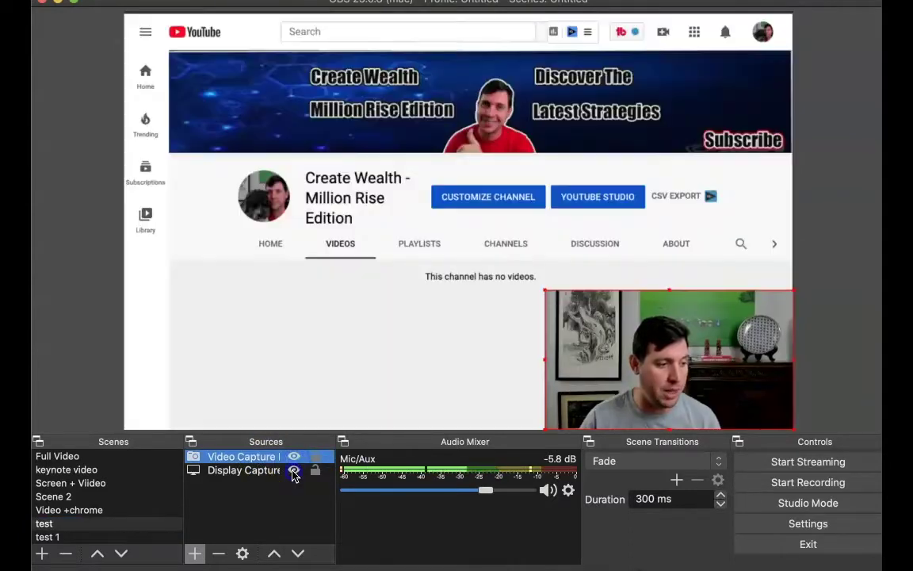
{"action": "left_click", "coordinate": [294, 458]}
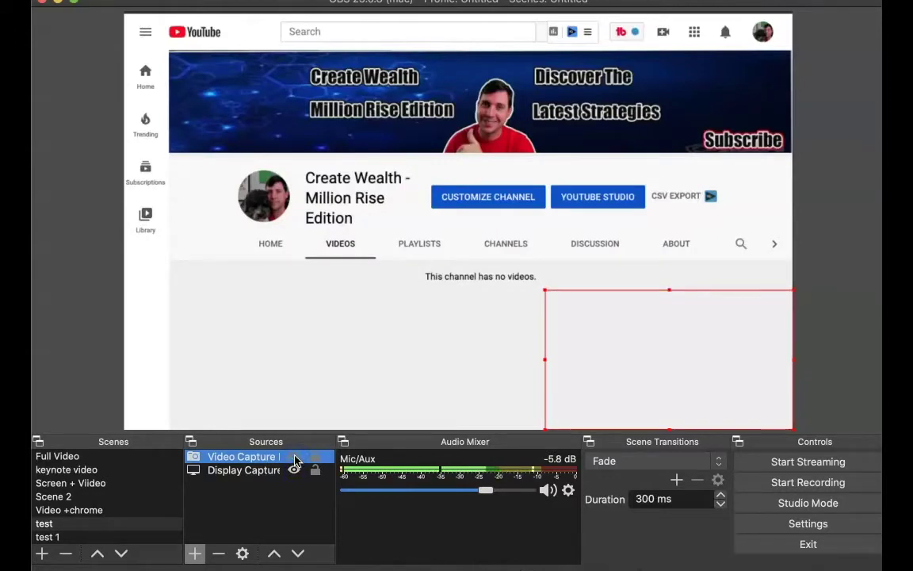
{"action": "left_click", "coordinate": [294, 457]}
{"action": "left_click", "coordinate": [294, 457]}
{"action": "left_click", "coordinate": [294, 457]}
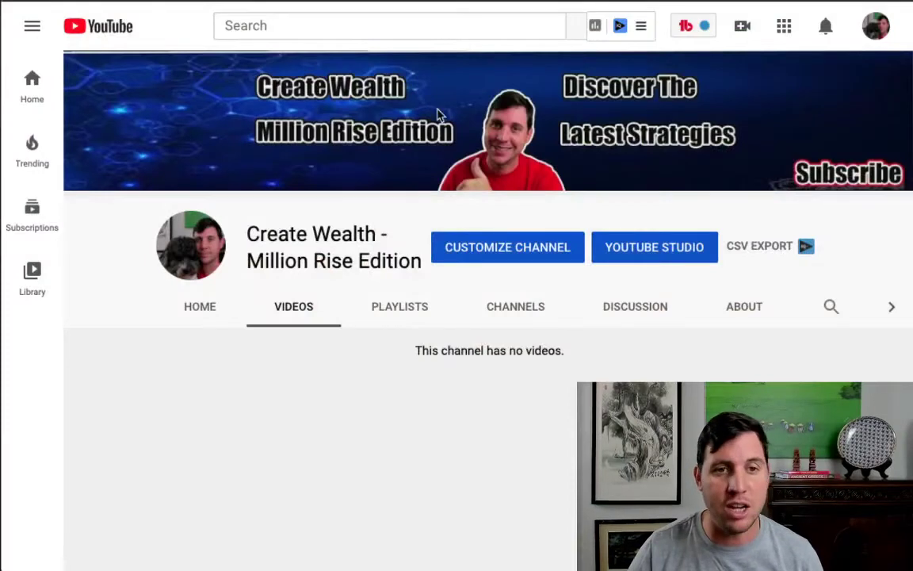
Search YouTube for 'dog training' and scroll down through the results.
{"action": "left_click", "coordinate": [418, 25]}
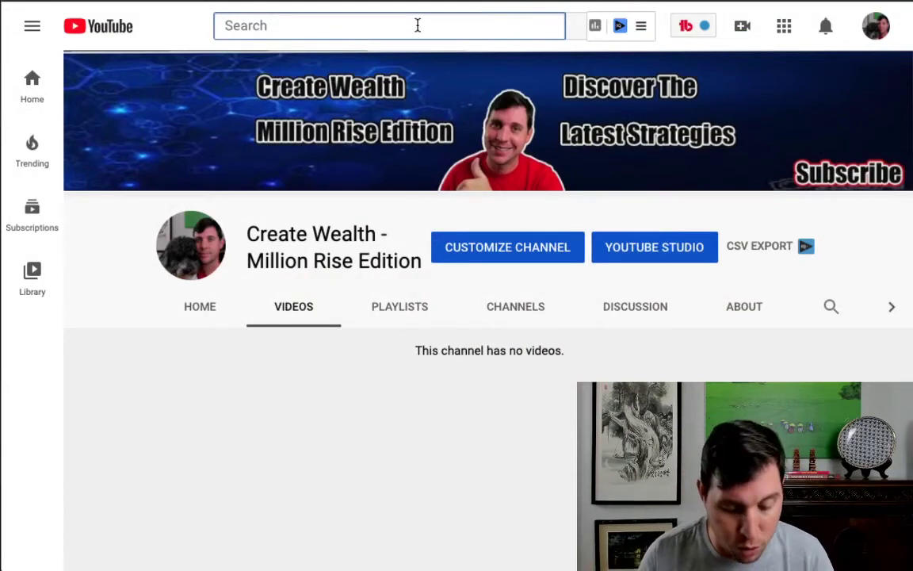
{"action": "type", "text": "g training"}
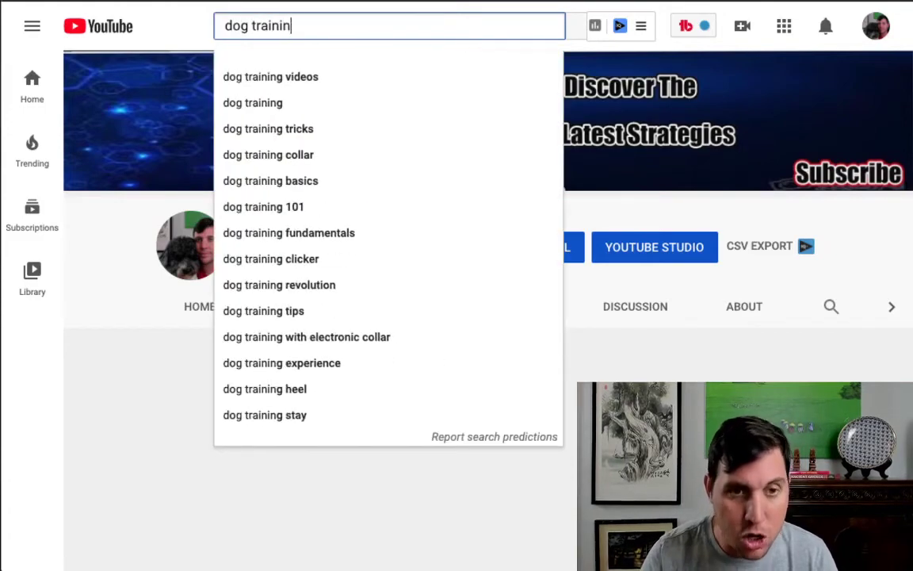
{"action": "key", "text": "Return"}
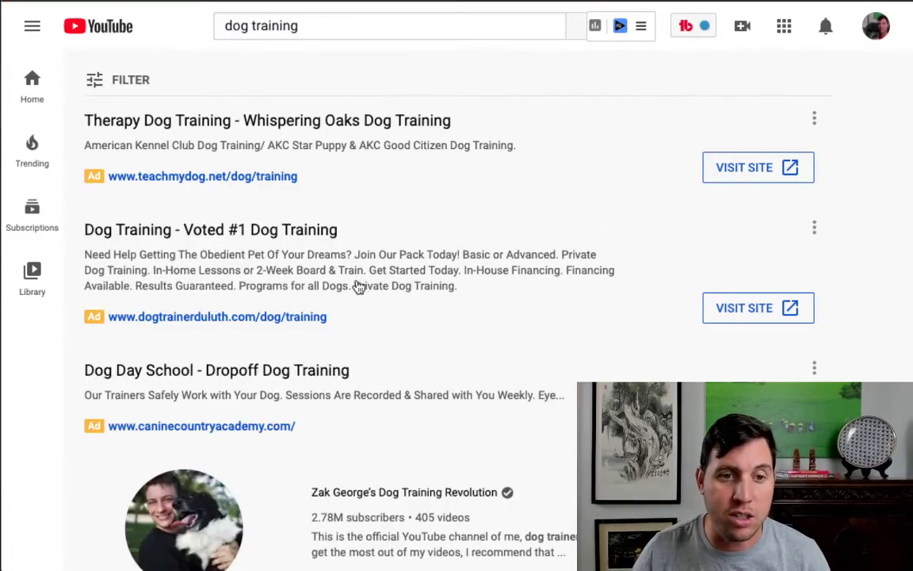
{"action": "scroll", "coordinate": [403, 264], "scroll_direction": "down", "scroll_amount": 2}
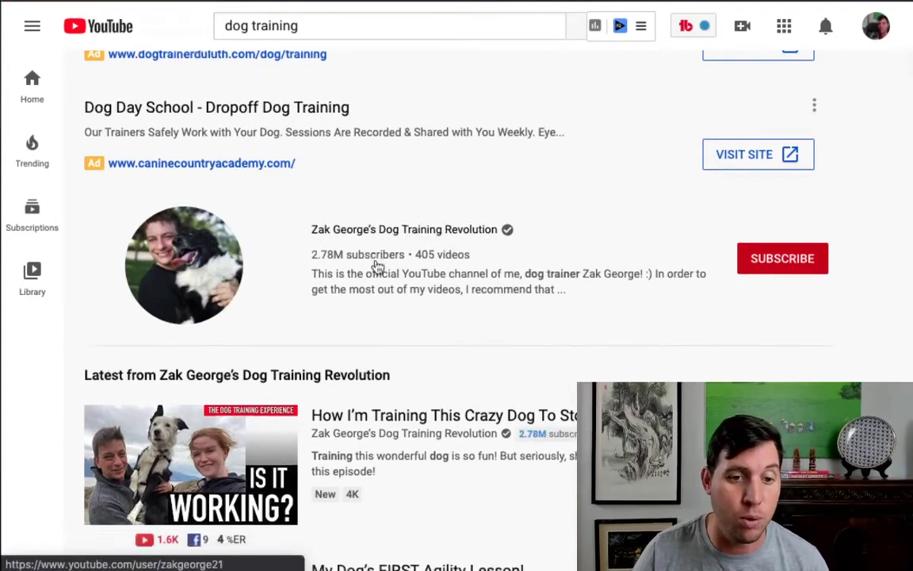
{"action": "scroll", "coordinate": [375, 267], "scroll_direction": "down", "scroll_amount": 5}
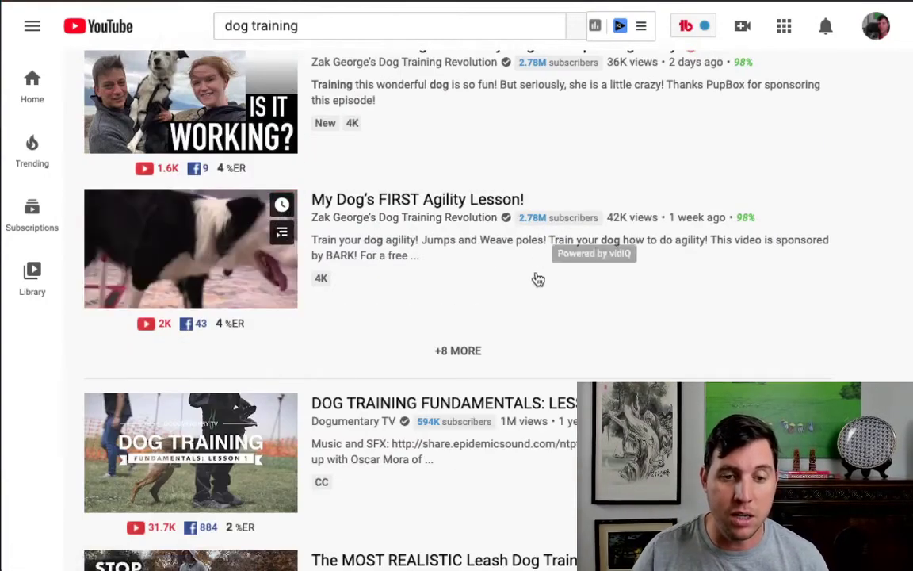
{"action": "scroll", "coordinate": [452, 319], "scroll_direction": "down", "scroll_amount": 2}
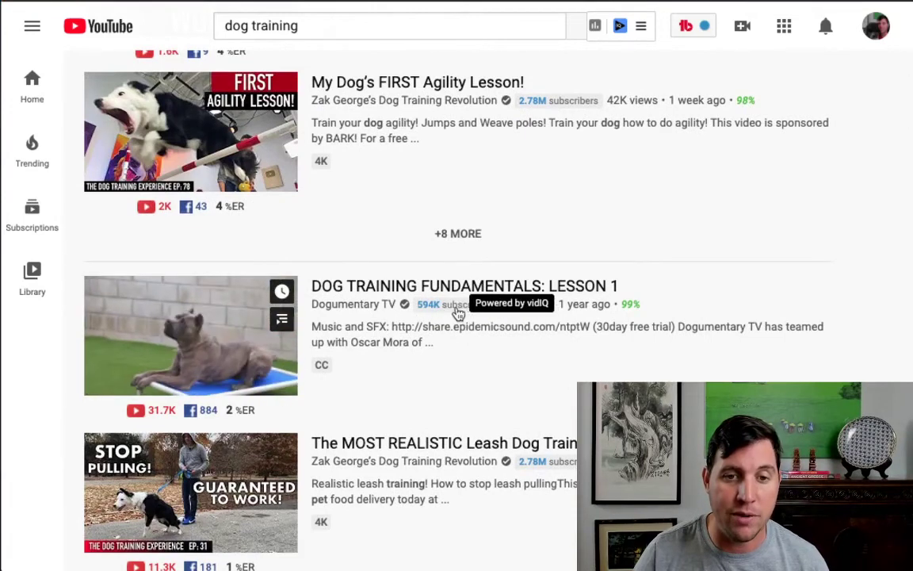
{"action": "scroll", "coordinate": [478, 347], "scroll_direction": "down", "scroll_amount": 1}
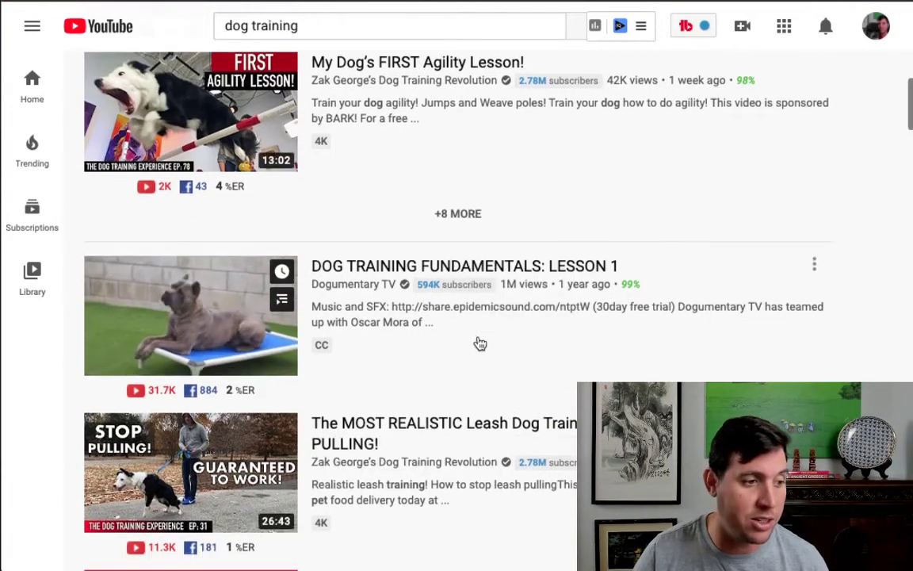
Open the DOG TRAINING FUNDAMENTALS: LESSON 1 video, then browse the Dogumentary TV channel page.
{"action": "left_click", "coordinate": [471, 270]}
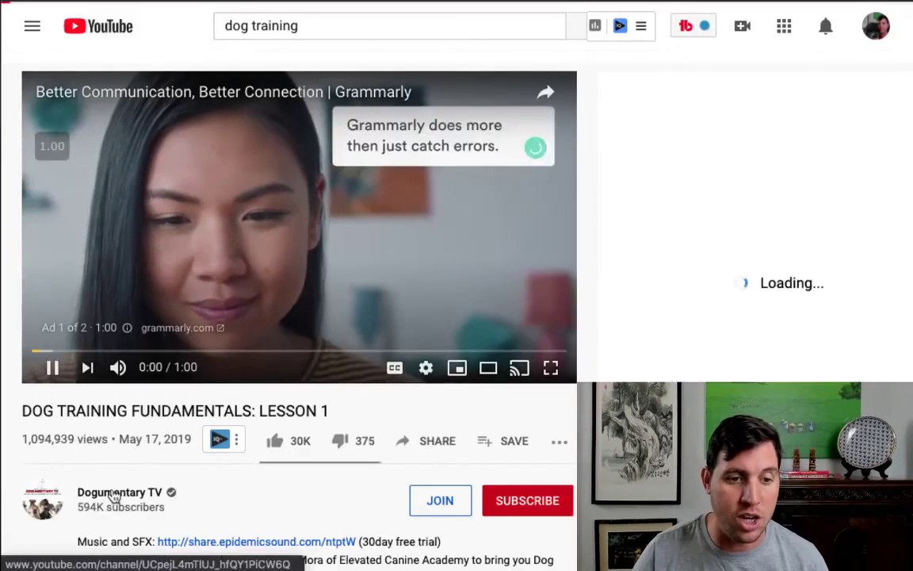
{"action": "left_click", "coordinate": [114, 495]}
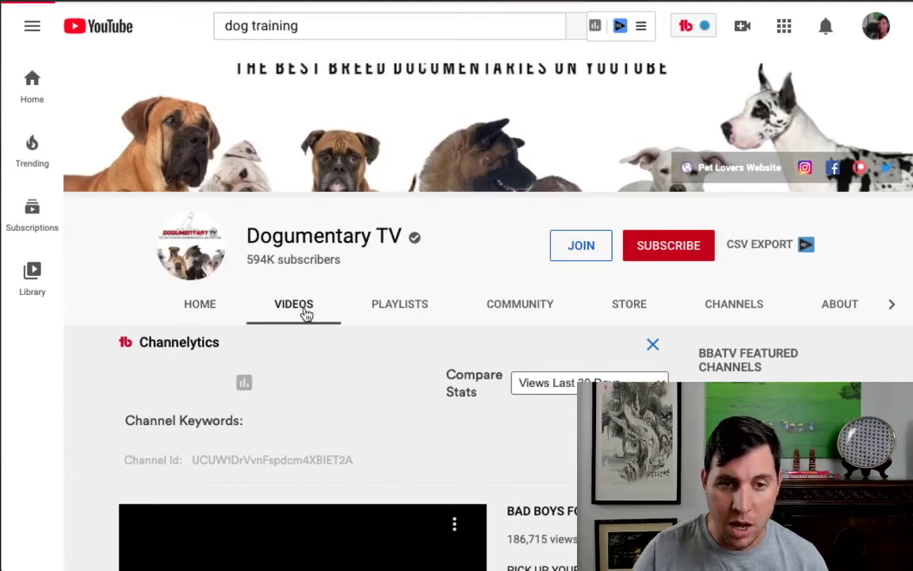
{"action": "scroll", "coordinate": [356, 312], "scroll_direction": "down", "scroll_amount": 1}
{"action": "scroll", "coordinate": [814, 321], "scroll_direction": "down", "scroll_amount": 1}
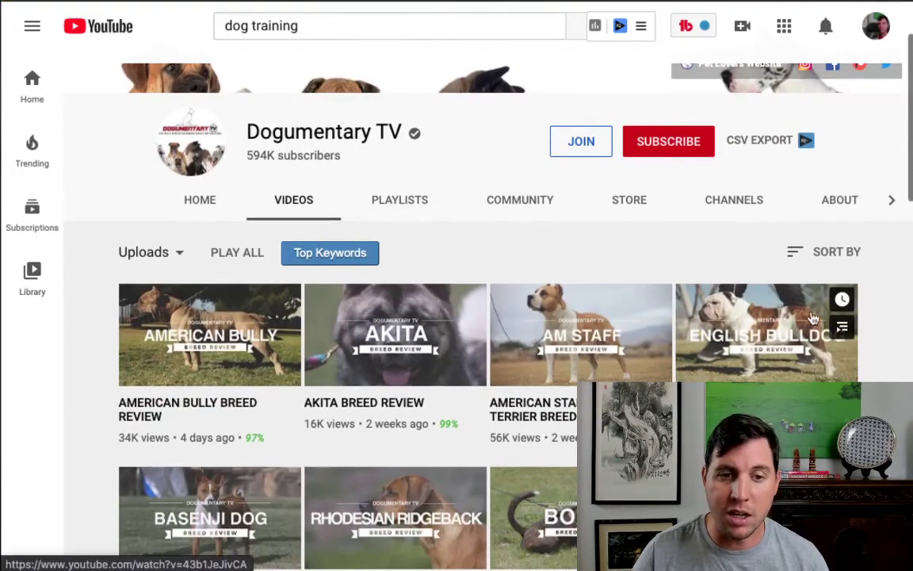
{"action": "scroll", "coordinate": [237, 424], "scroll_direction": "down", "scroll_amount": 1}
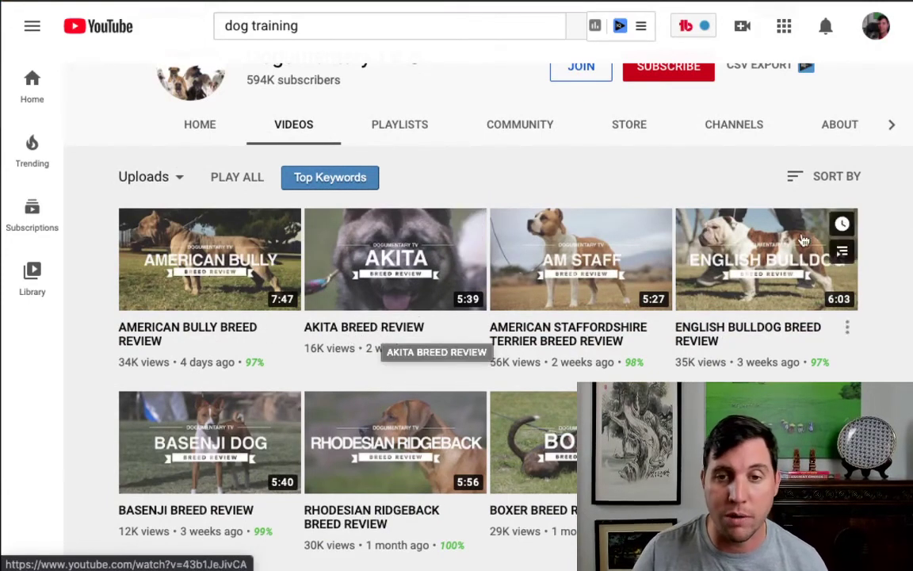
Sort the channel's videos by Most popular and scroll through the grid.
{"action": "left_click", "coordinate": [793, 179]}
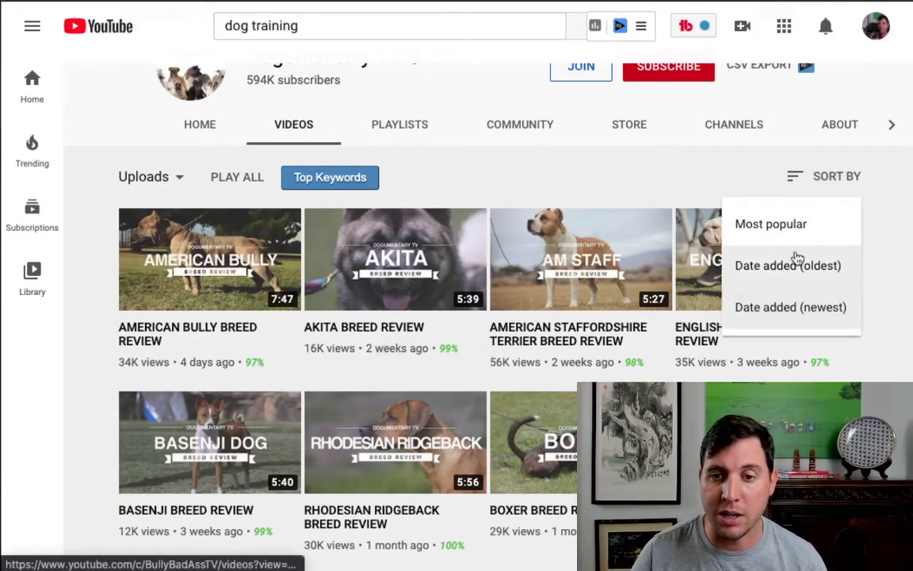
{"action": "left_click", "coordinate": [836, 240]}
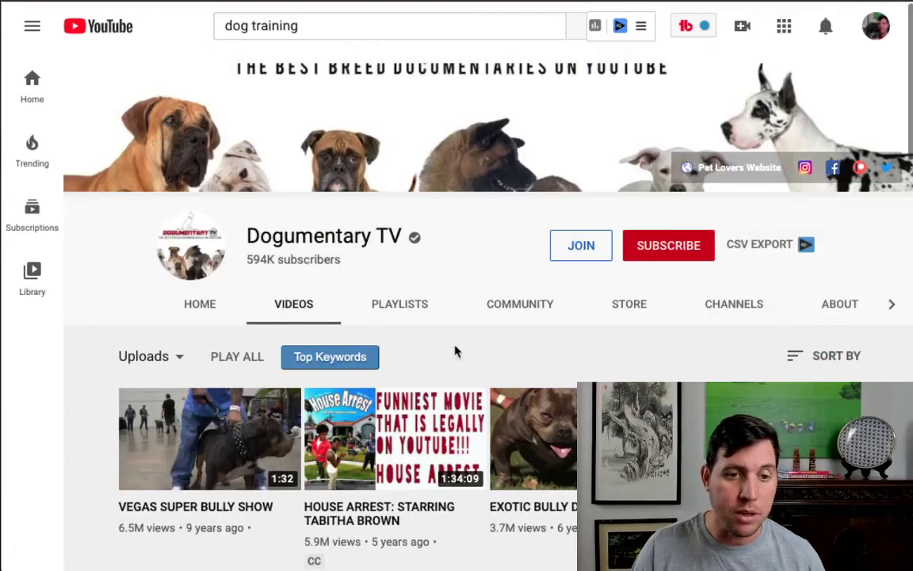
{"action": "scroll", "coordinate": [454, 350], "scroll_direction": "down", "scroll_amount": 3}
{"action": "scroll", "coordinate": [157, 382], "scroll_direction": "down", "scroll_amount": 2}
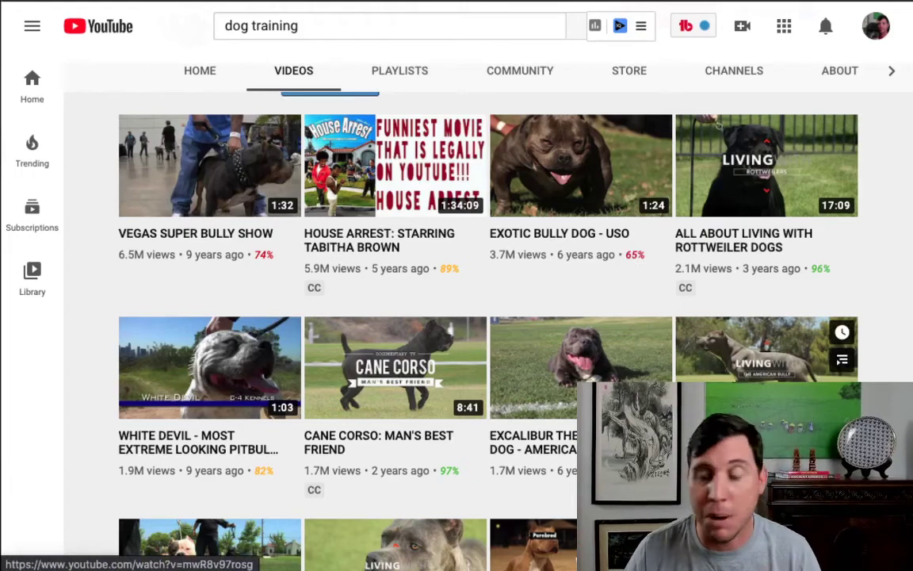
{"action": "scroll", "coordinate": [534, 254], "scroll_direction": "up", "scroll_amount": 4}
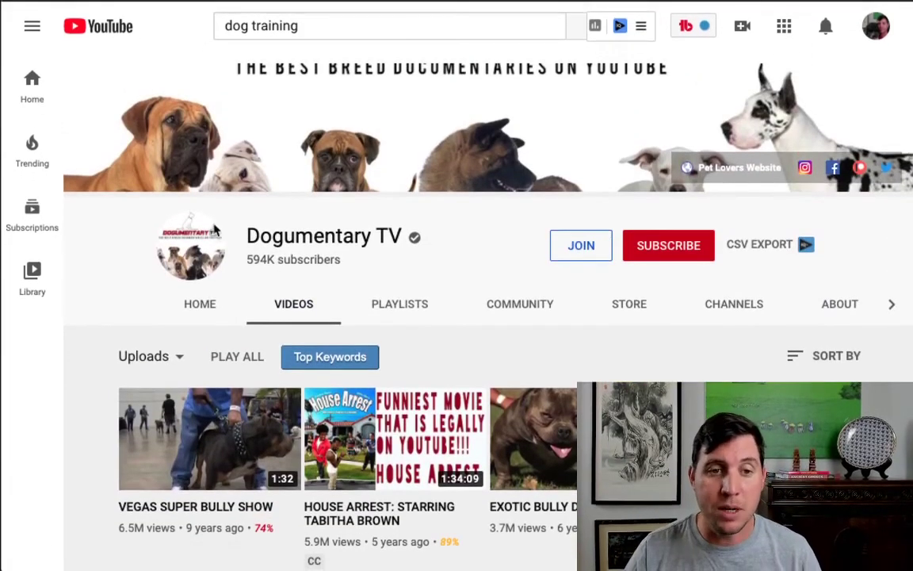
{"action": "scroll", "coordinate": [317, 254], "scroll_direction": "down", "scroll_amount": 1}
{"action": "scroll", "coordinate": [322, 248], "scroll_direction": "down", "scroll_amount": 3}
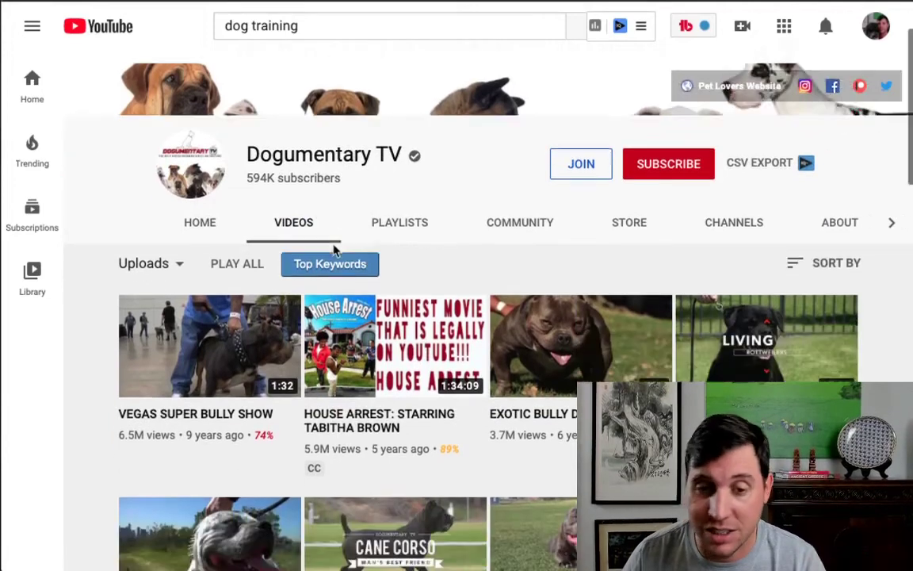